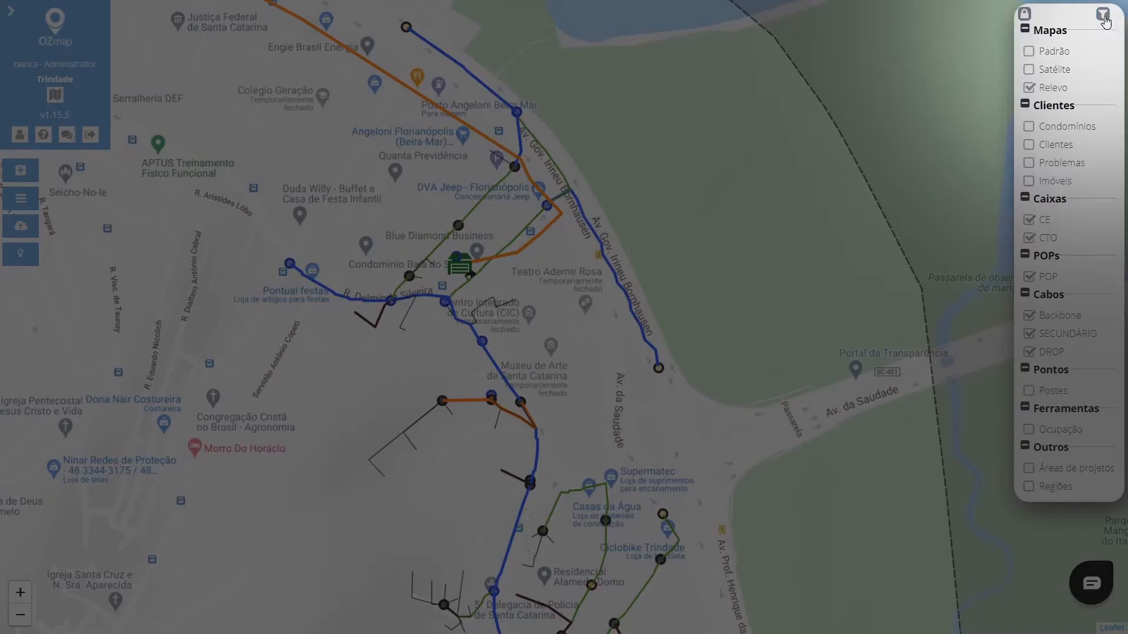
Open the map filter and choose Cabo and Caixa as the filter categories.
{"action": "left_click", "coordinate": [1103, 15]}
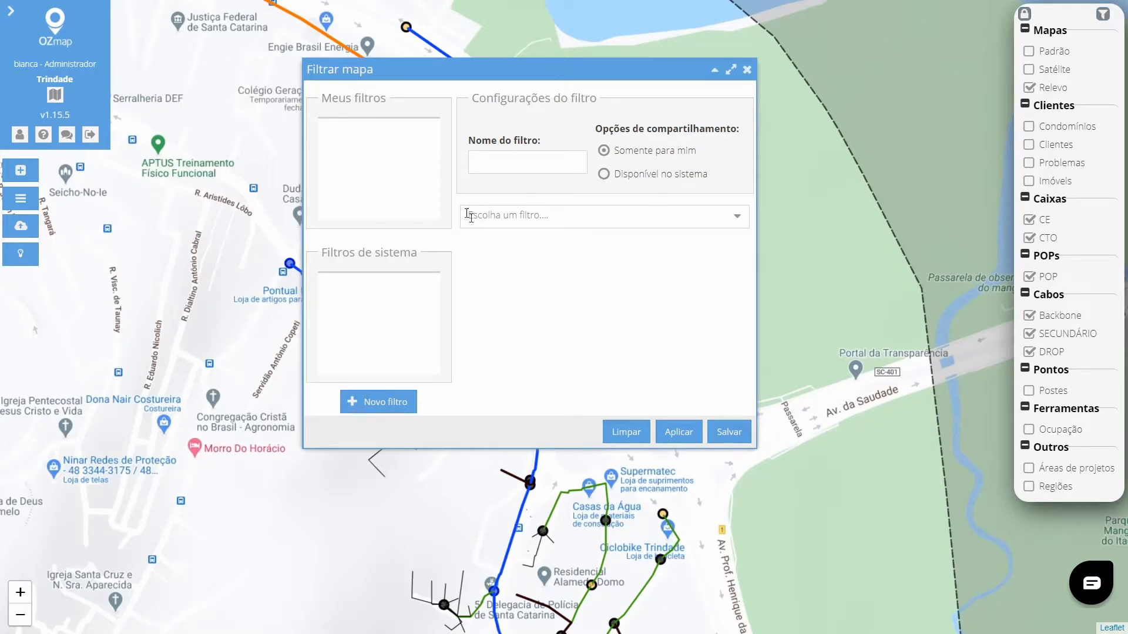
{"action": "left_click", "coordinate": [658, 217]}
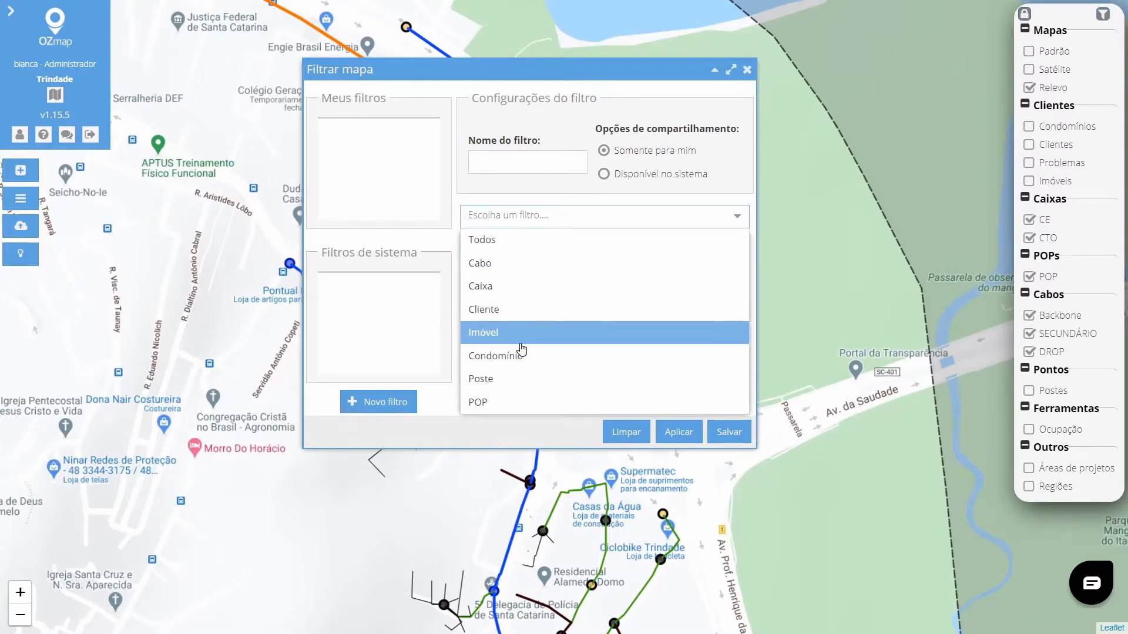
{"action": "left_click", "coordinate": [493, 264]}
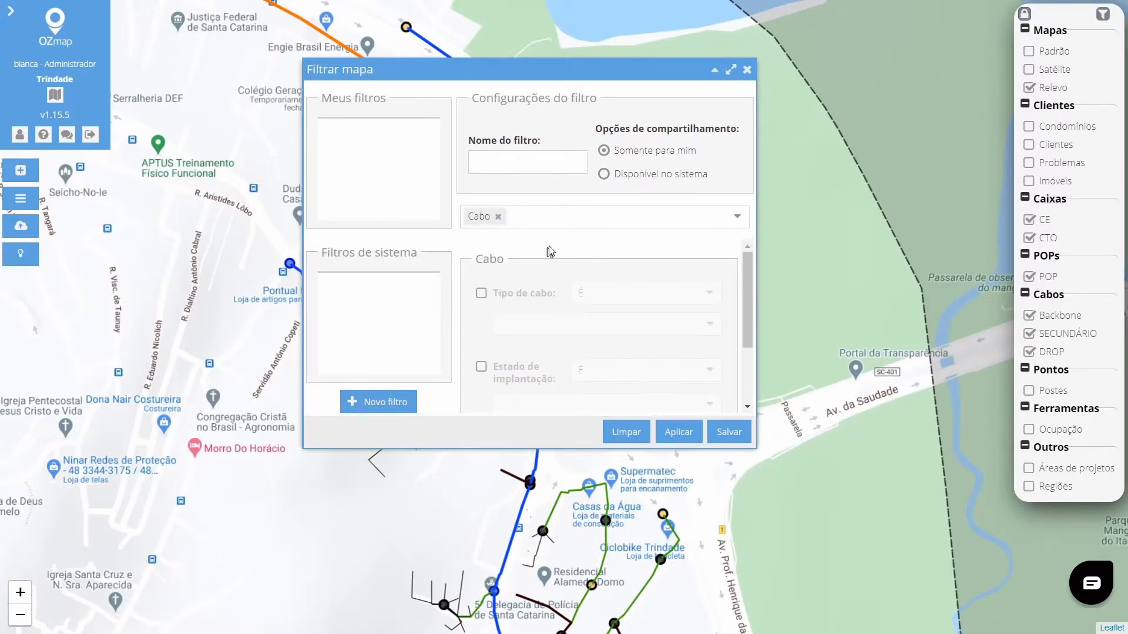
{"action": "left_click", "coordinate": [732, 218]}
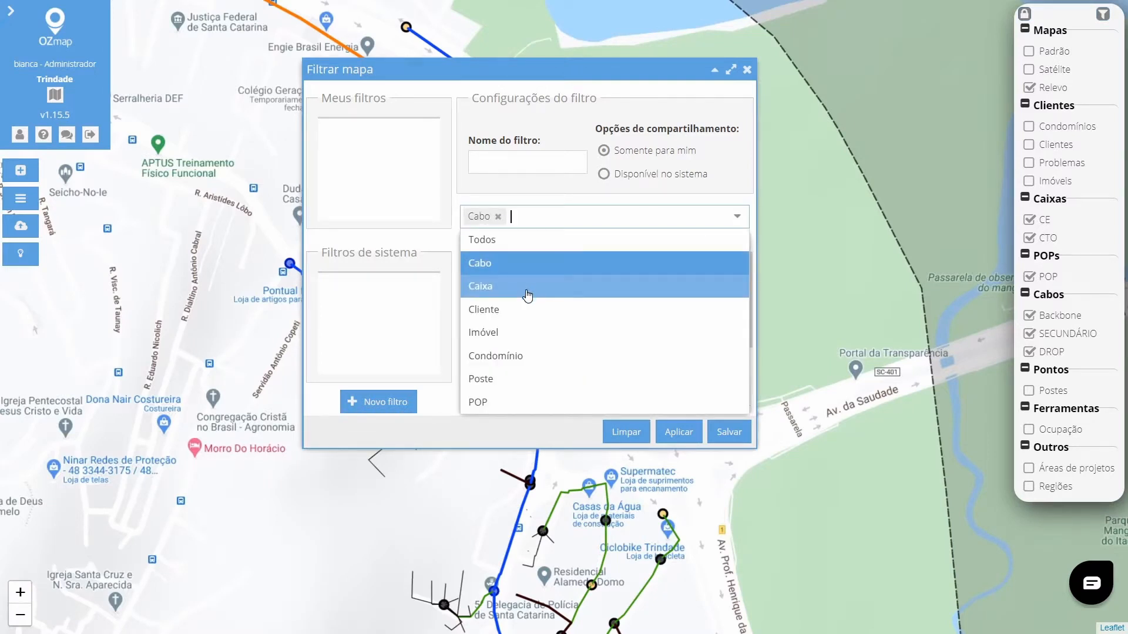
{"action": "key", "text": "Return"}
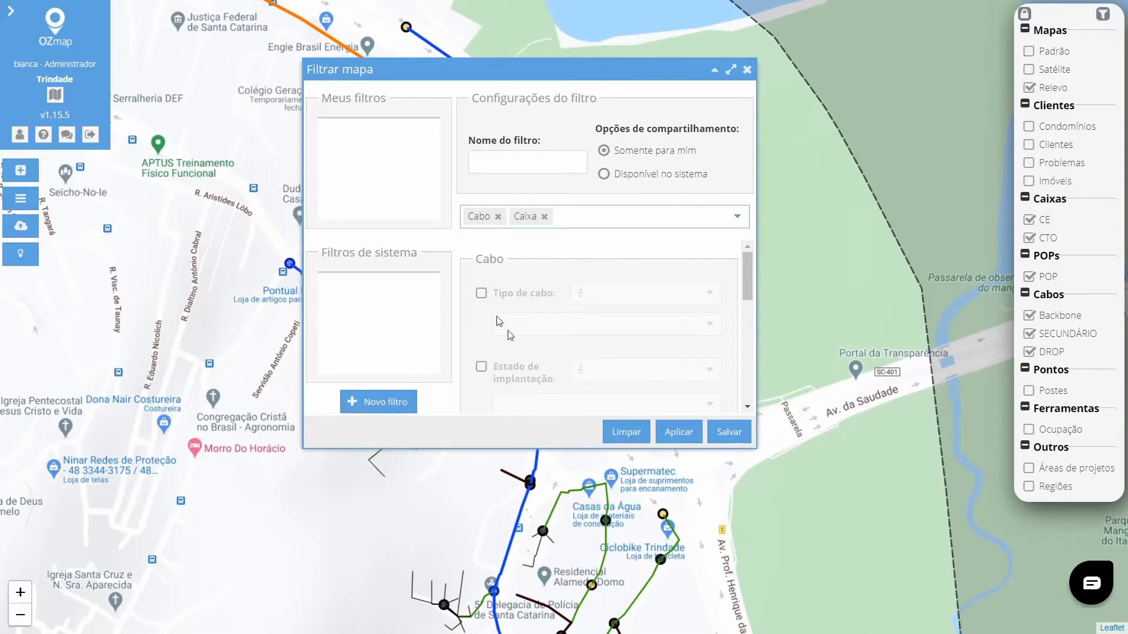
Scroll through the Cabo and Caixa criteria available in the filter settings.
{"action": "scroll", "coordinate": [506, 329], "scroll_direction": "down", "scroll_amount": 5}
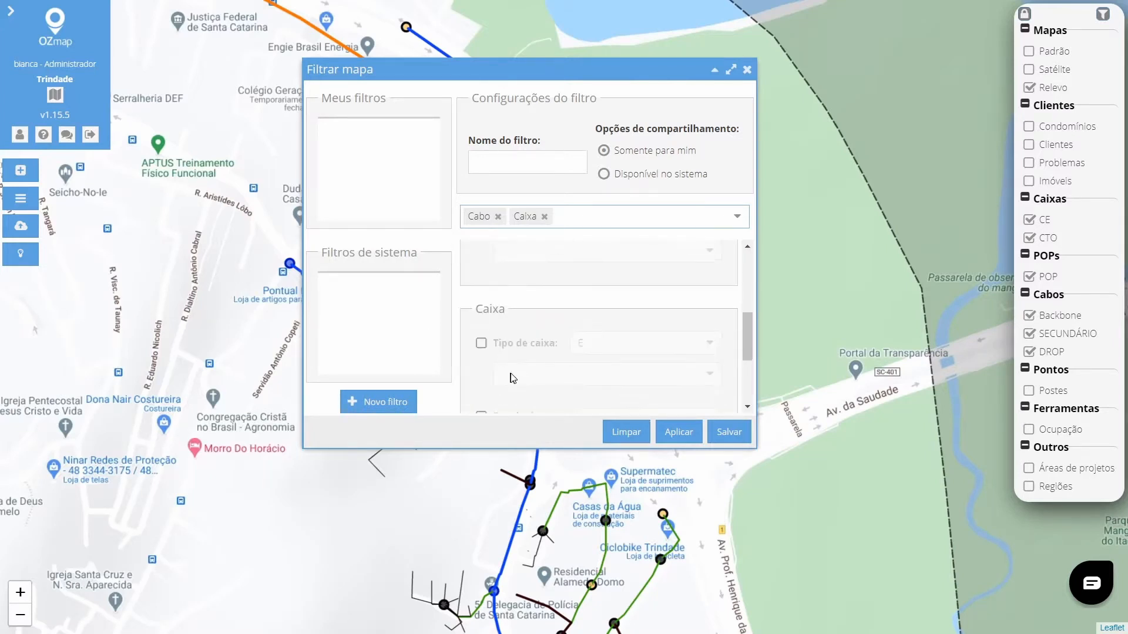
{"action": "scroll", "coordinate": [513, 347], "scroll_direction": "down", "scroll_amount": 3}
{"action": "scroll", "coordinate": [570, 340], "scroll_direction": "up", "scroll_amount": 6}
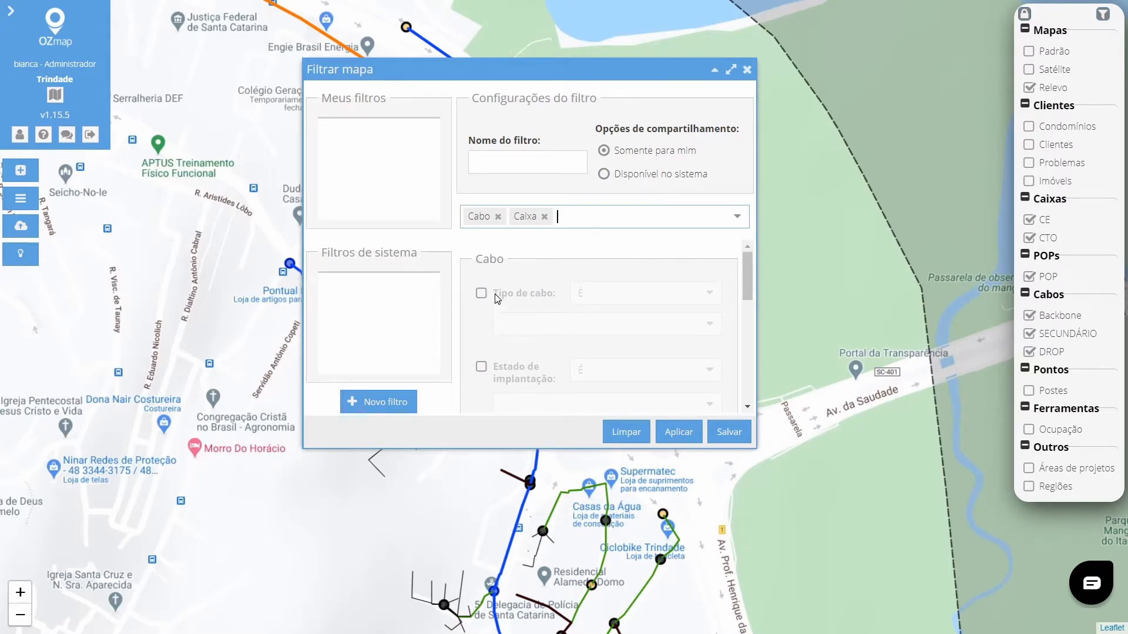
{"action": "scroll", "coordinate": [497, 299], "scroll_direction": "down", "scroll_amount": 1}
{"action": "scroll", "coordinate": [499, 293], "scroll_direction": "up", "scroll_amount": 1}
{"action": "scroll", "coordinate": [505, 293], "scroll_direction": "down", "scroll_amount": 1}
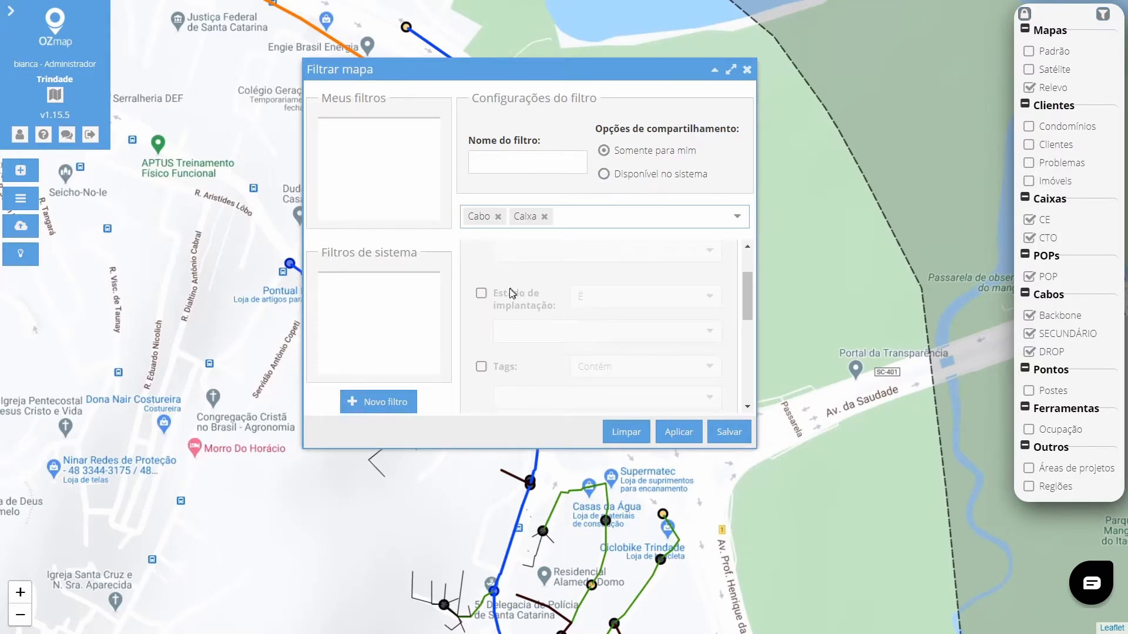
{"action": "scroll", "coordinate": [510, 292], "scroll_direction": "down", "scroll_amount": 4}
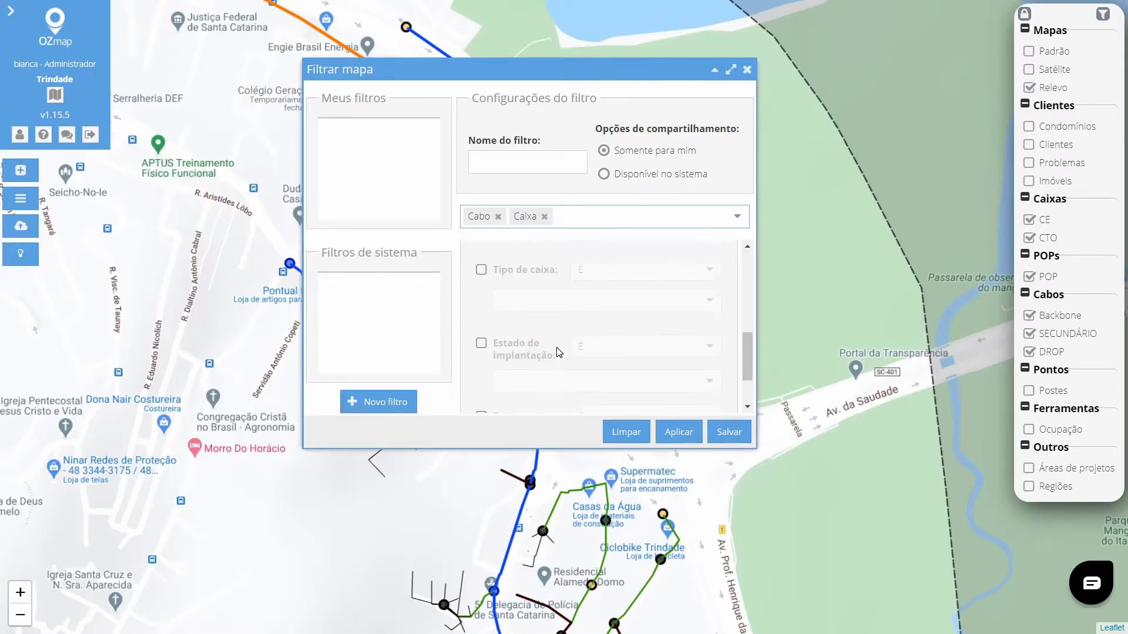
{"action": "scroll", "coordinate": [549, 306], "scroll_direction": "down", "scroll_amount": 1}
{"action": "scroll", "coordinate": [557, 281], "scroll_direction": "up", "scroll_amount": 1}
{"action": "scroll", "coordinate": [546, 353], "scroll_direction": "down", "scroll_amount": 1}
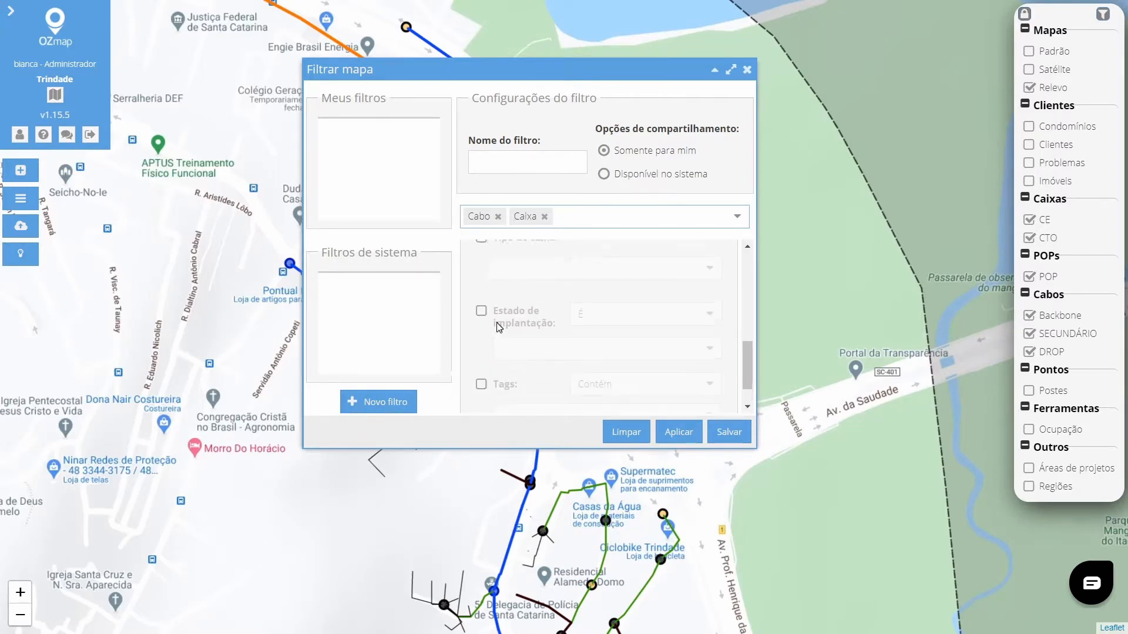
{"action": "scroll", "coordinate": [517, 320], "scroll_direction": "up", "scroll_amount": 1}
{"action": "scroll", "coordinate": [538, 365], "scroll_direction": "up", "scroll_amount": 4}
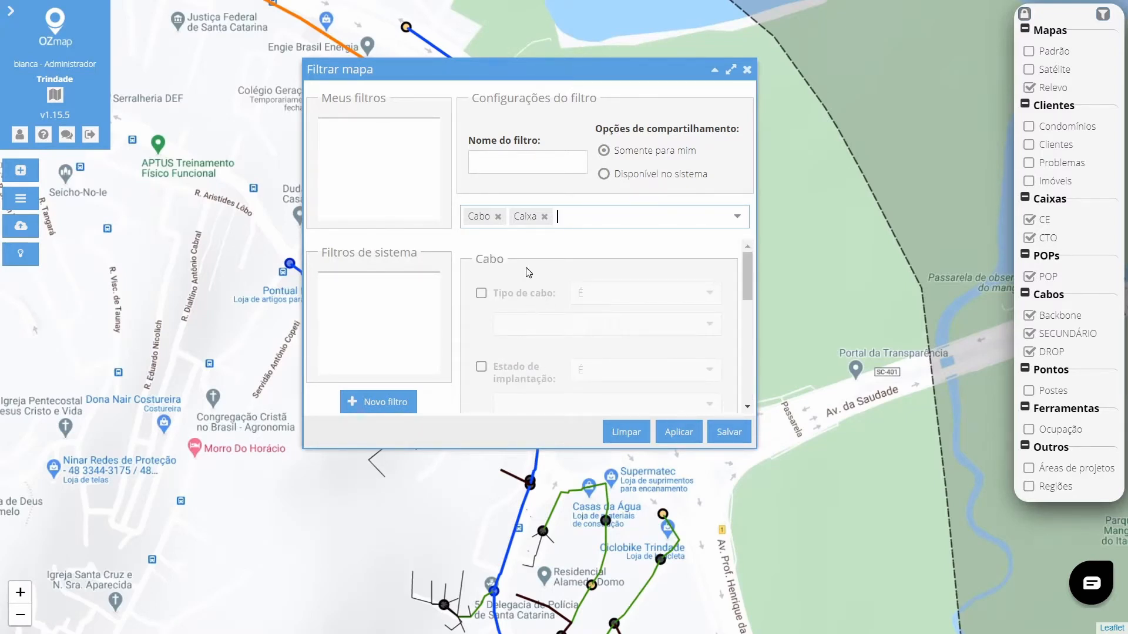
Enable the cable type criterion and set it to Cabo 1L6F.
{"action": "left_click", "coordinate": [481, 294]}
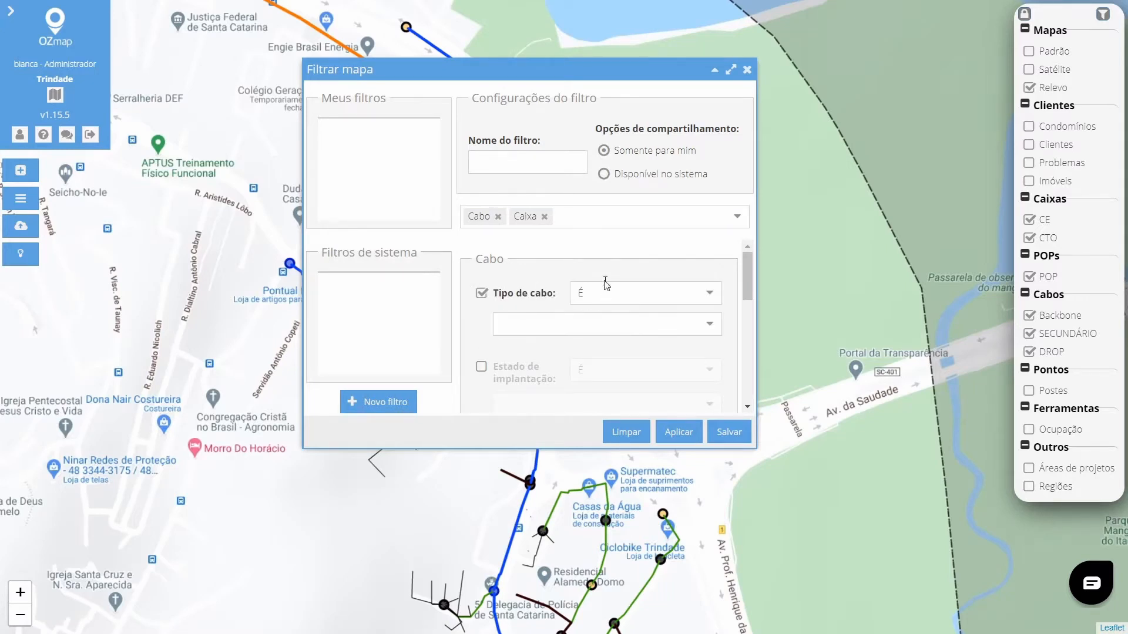
{"action": "left_click", "coordinate": [703, 324]}
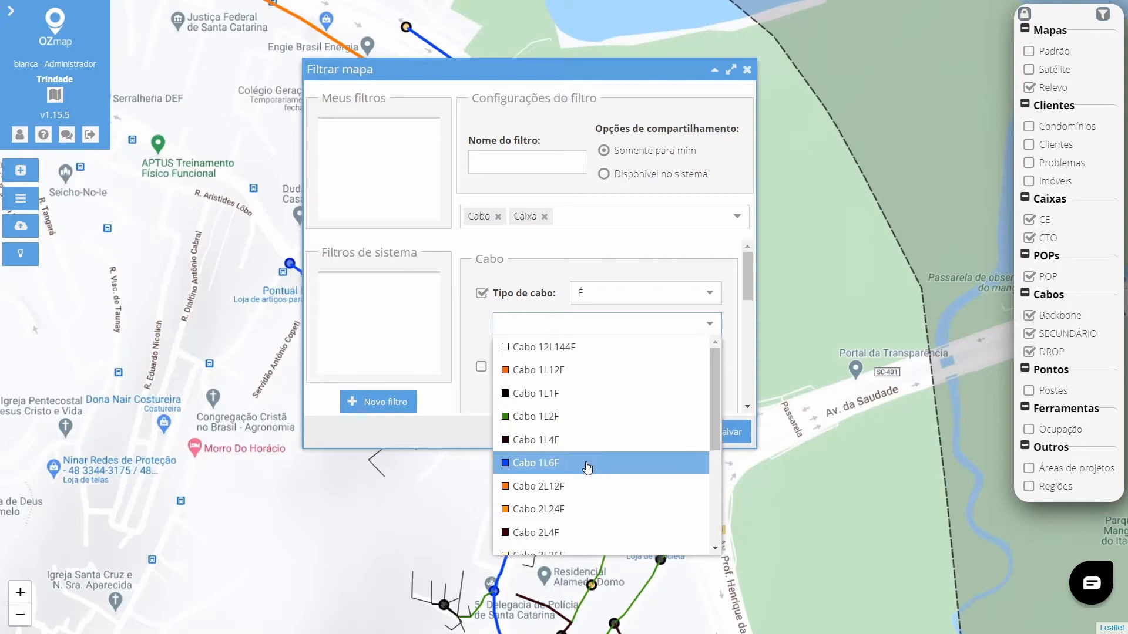
{"action": "left_click", "coordinate": [583, 463]}
Set the cable installation state criterion to Implantado.
{"action": "scroll", "coordinate": [480, 335], "scroll_direction": "down", "scroll_amount": 2}
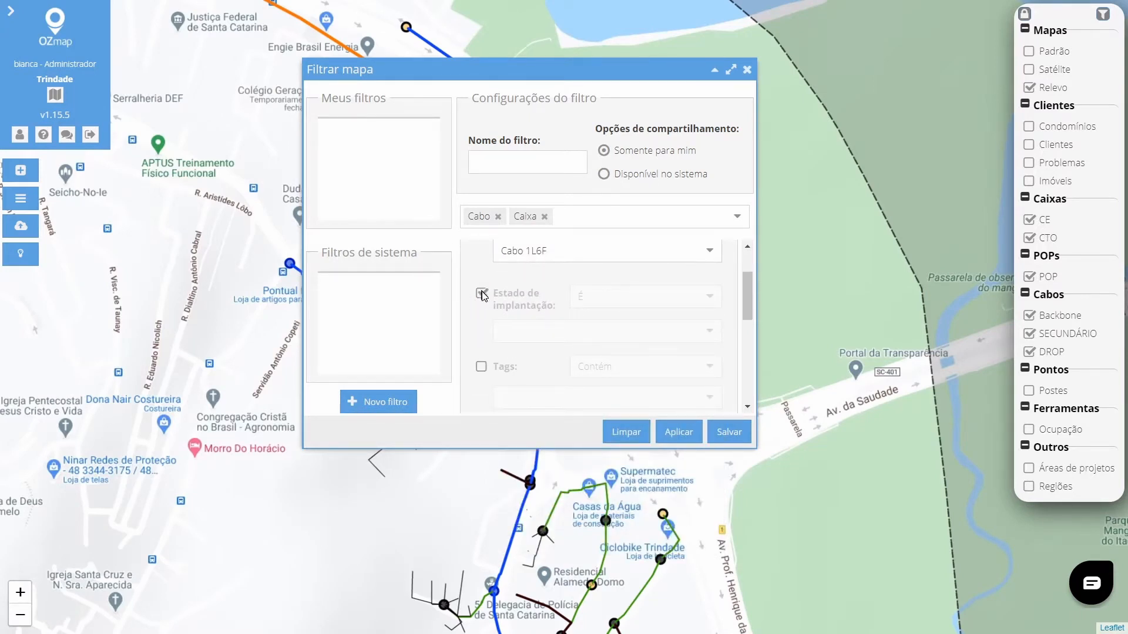
{"action": "left_click", "coordinate": [692, 338]}
{"action": "left_click", "coordinate": [619, 365]}
Enable the box type criterion and set it to CE.
{"action": "scroll", "coordinate": [508, 332], "scroll_direction": "down", "scroll_amount": 4}
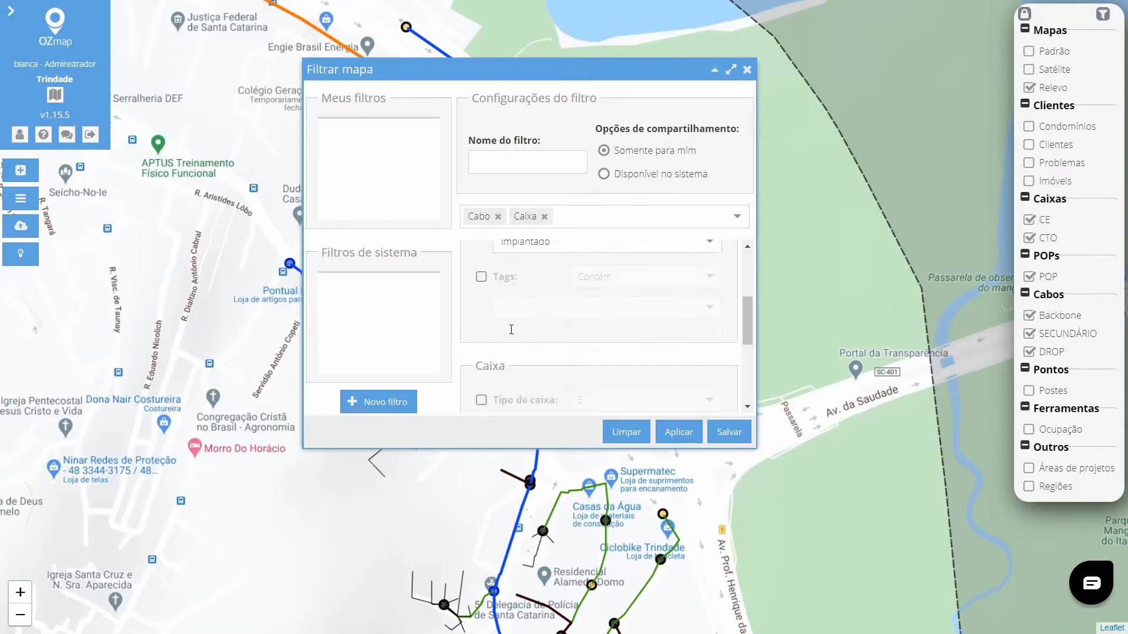
{"action": "scroll", "coordinate": [493, 340], "scroll_direction": "down", "scroll_amount": 2}
{"action": "left_click", "coordinate": [482, 269]}
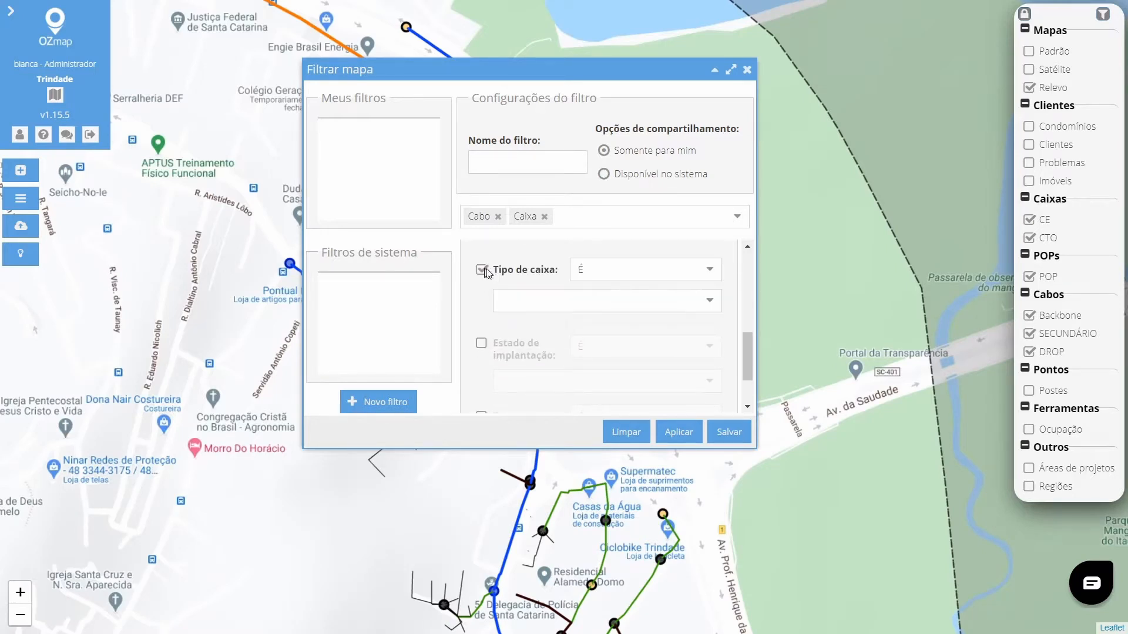
{"action": "left_click", "coordinate": [720, 299]}
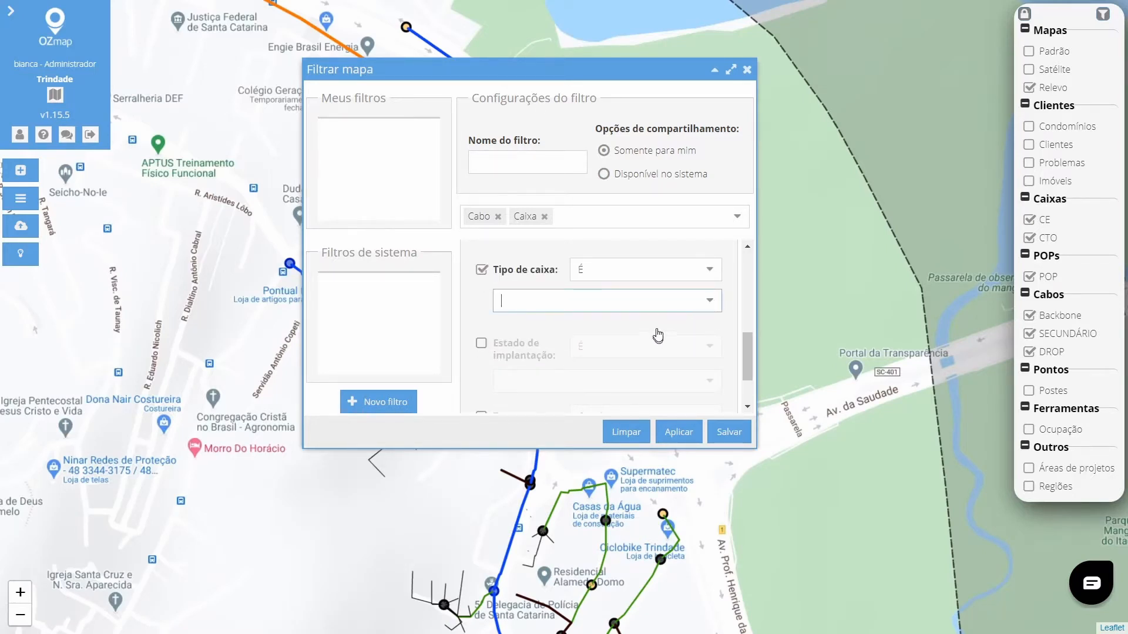
{"action": "type", "text": "CE"}
Enable the box installation state criterion, set it to Implantado, and apply the filter.
{"action": "scroll", "coordinate": [482, 315], "scroll_direction": "down", "scroll_amount": 1}
{"action": "left_click", "coordinate": [482, 270]}
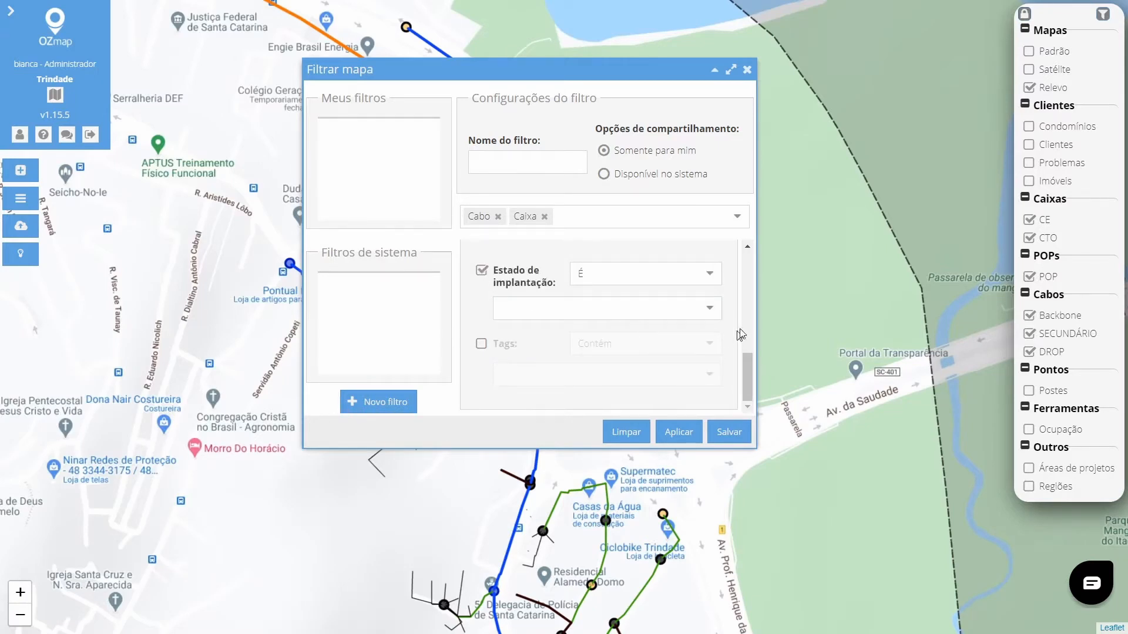
{"action": "left_click", "coordinate": [708, 311]}
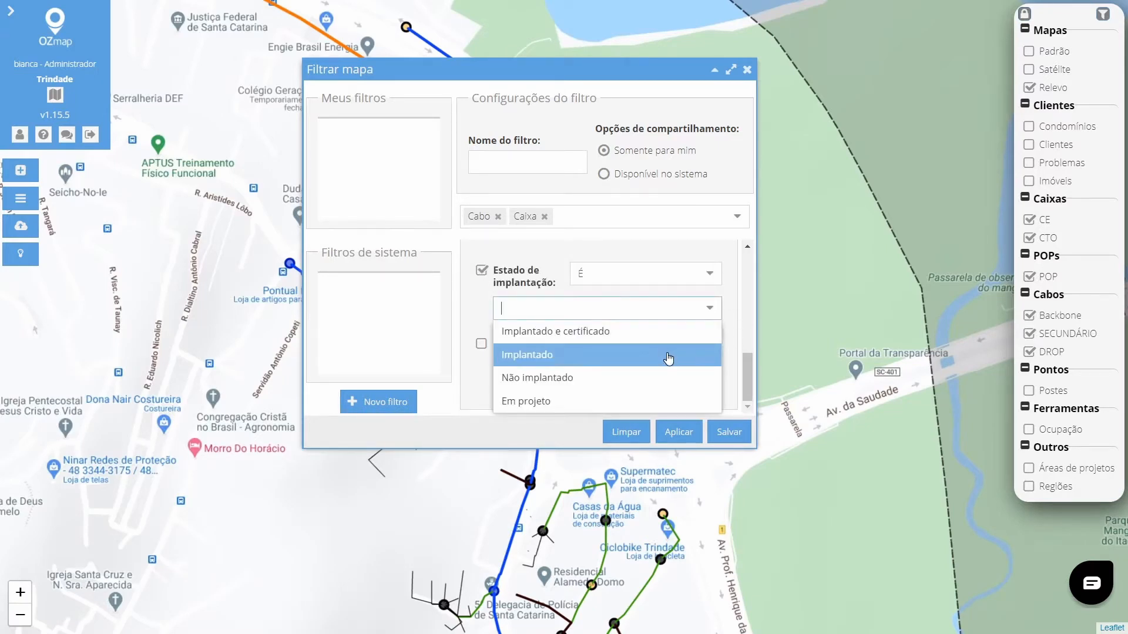
{"action": "left_click", "coordinate": [652, 355]}
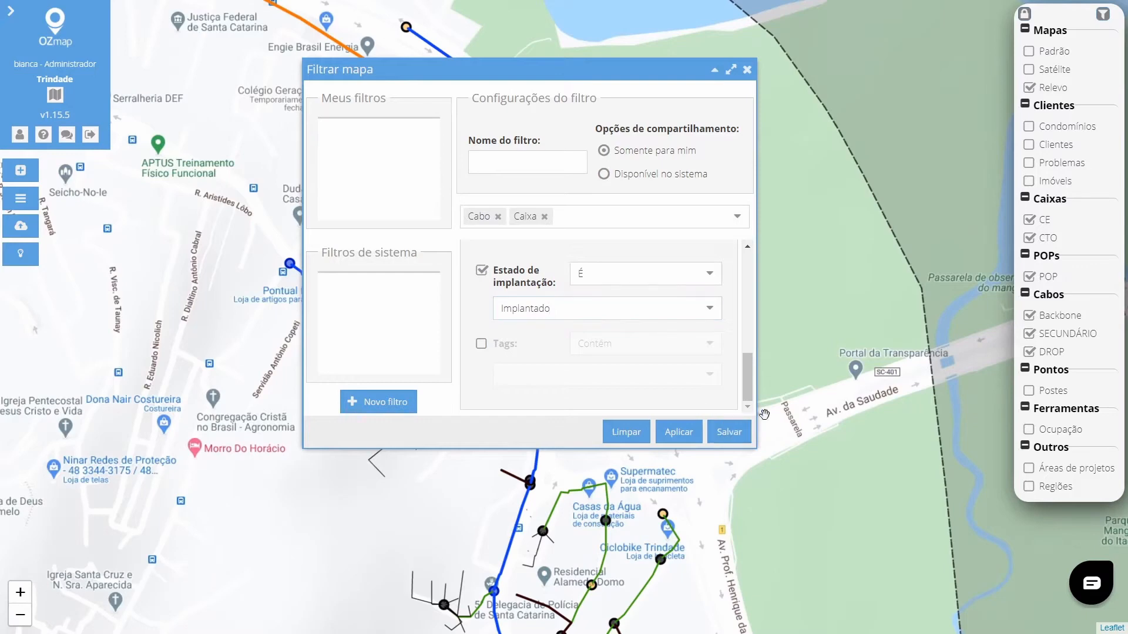
{"action": "left_click", "coordinate": [677, 434]}
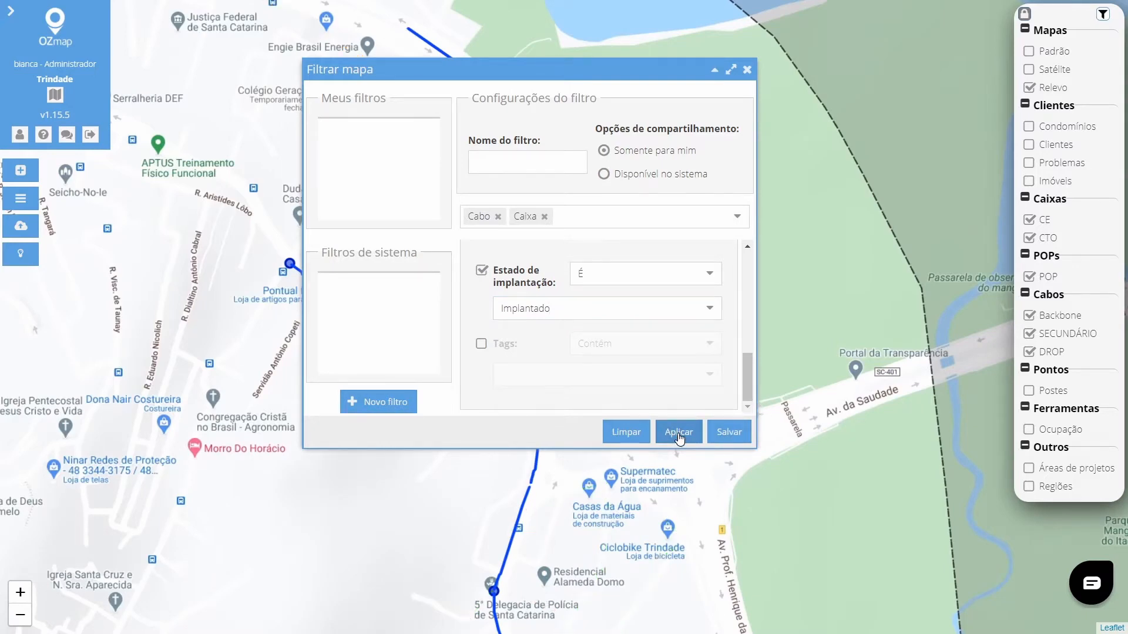
Move the filter dialog aside and inspect the filtered map.
{"action": "left_click_drag", "start_coordinate": [677, 75], "coordinate": [951, 139]}
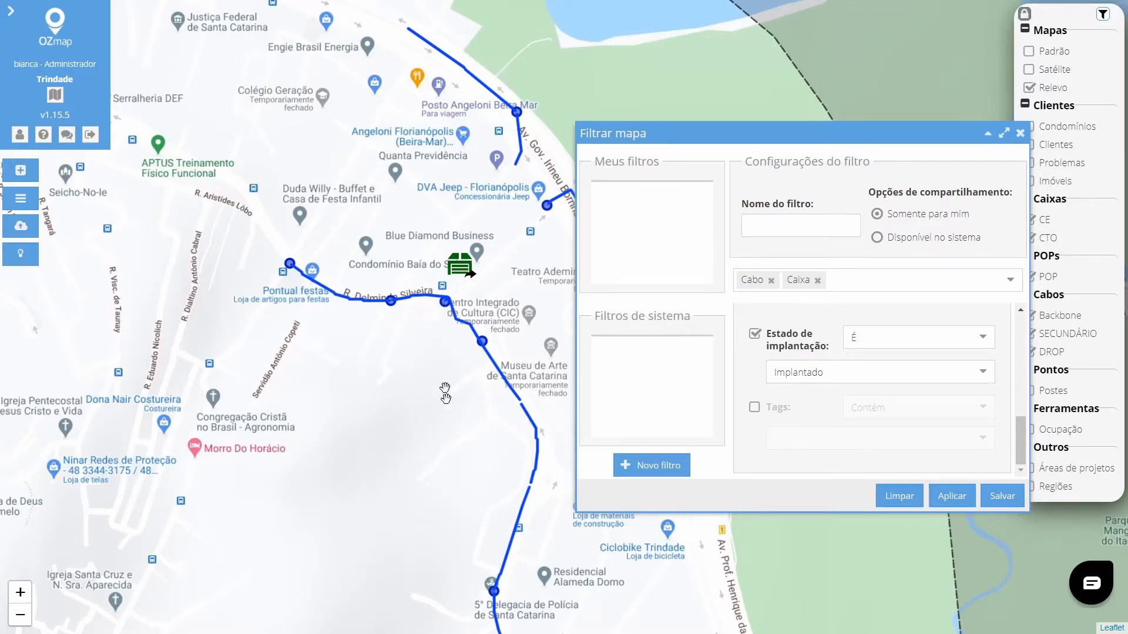
{"action": "scroll", "coordinate": [859, 395], "scroll_direction": "up", "scroll_amount": 1}
{"action": "scroll", "coordinate": [858, 370], "scroll_direction": "up", "scroll_amount": 1}
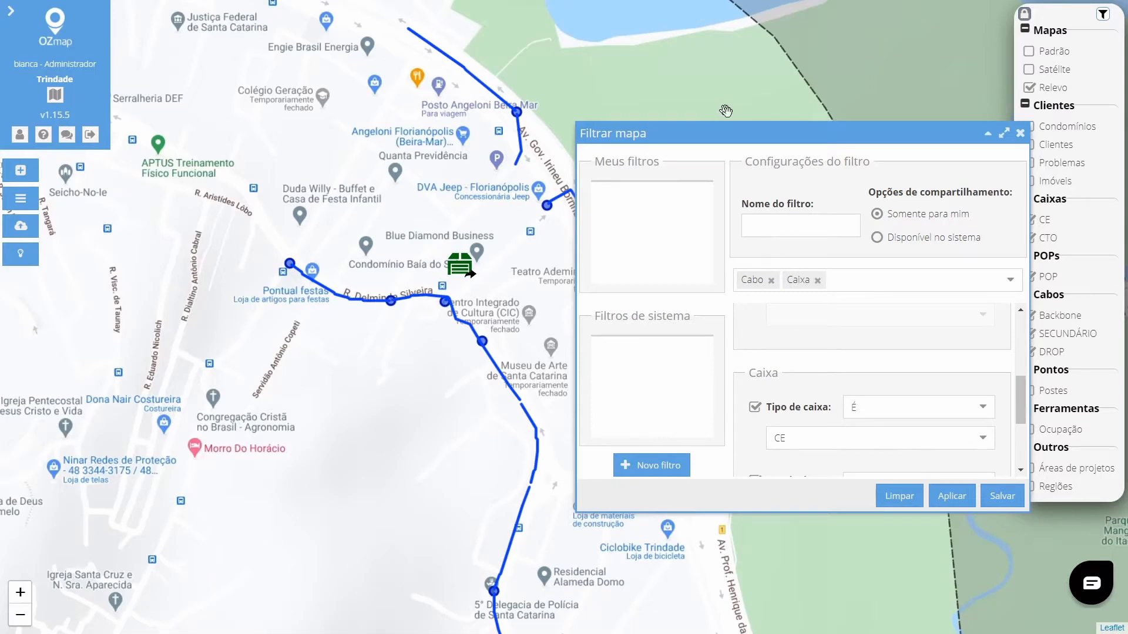
{"action": "left_click_drag", "start_coordinate": [750, 134], "coordinate": [699, 107]}
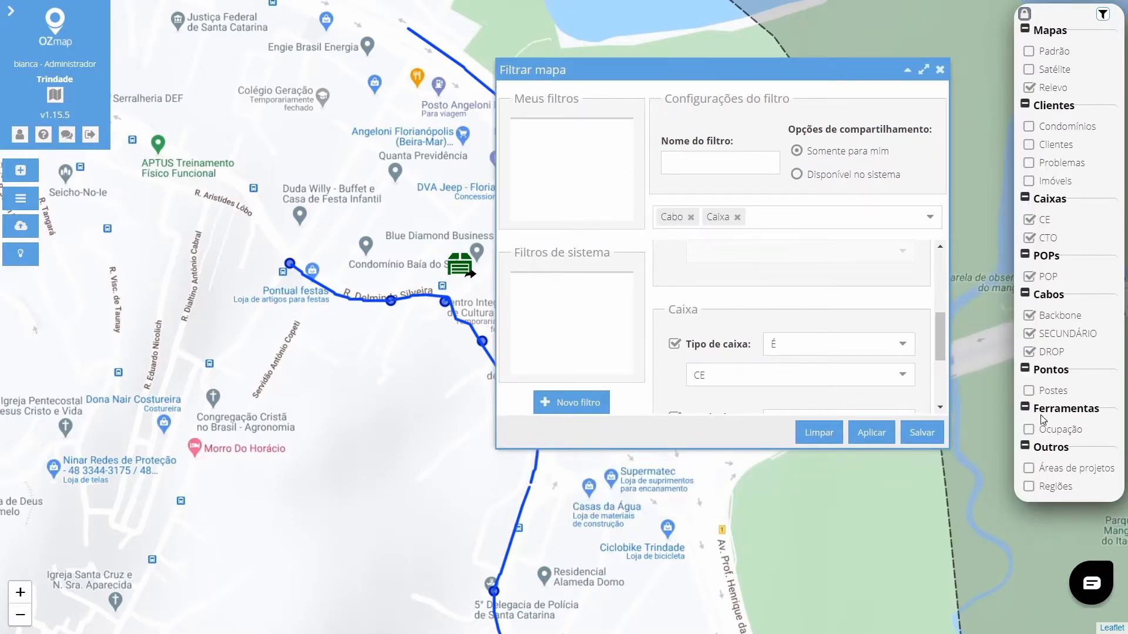
{"action": "left_click", "coordinate": [1030, 391]}
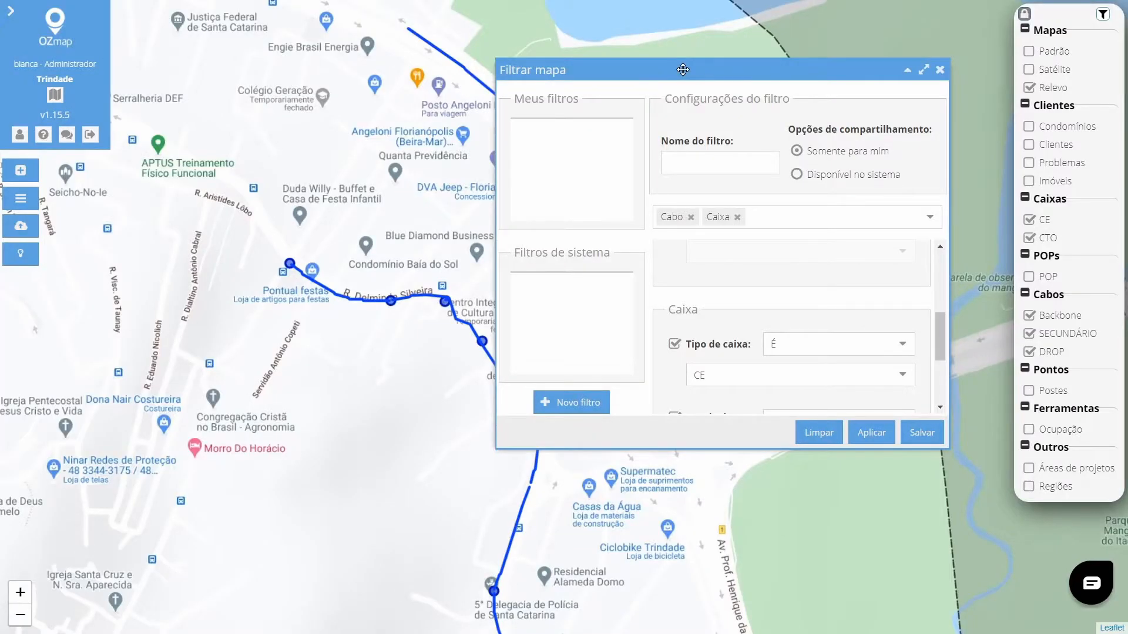
{"action": "left_click_drag", "start_coordinate": [683, 70], "coordinate": [763, 86]}
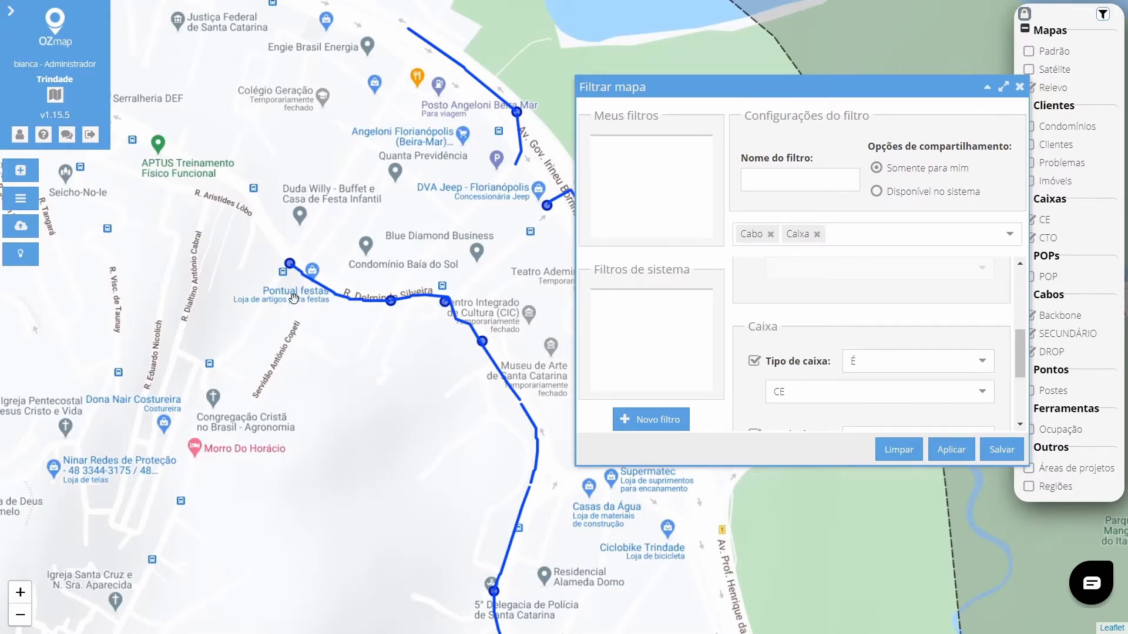
Add a cable tags criterion containing Reserva 15m and apply the filter.
{"action": "scroll", "coordinate": [662, 365], "scroll_direction": "down", "scroll_amount": 2}
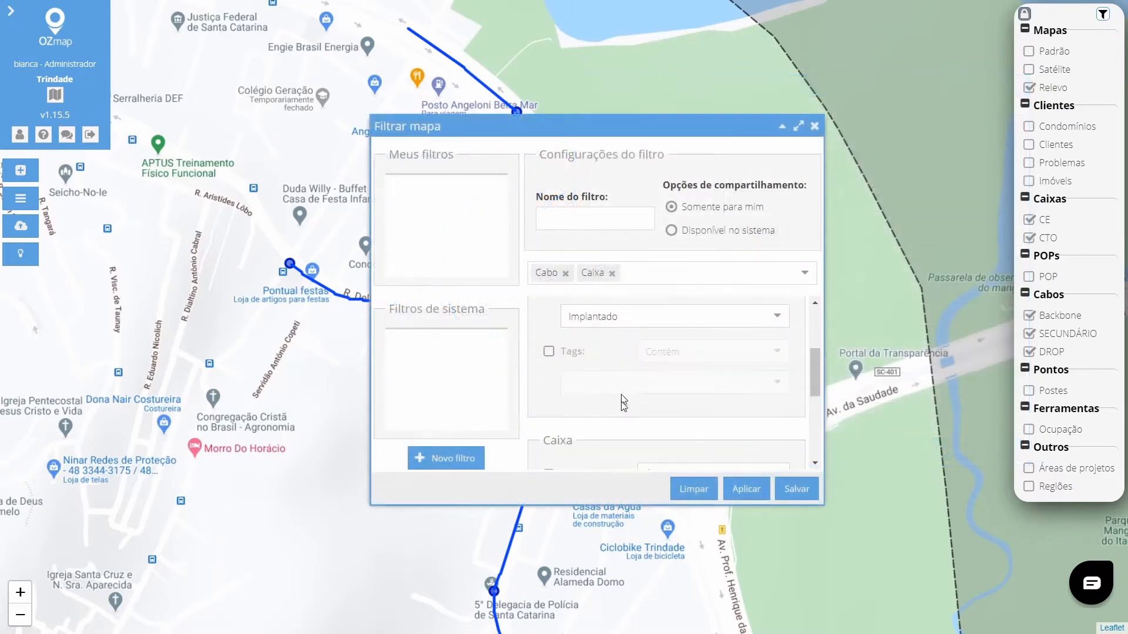
{"action": "left_click", "coordinate": [549, 351]}
{"action": "left_click", "coordinate": [774, 382]}
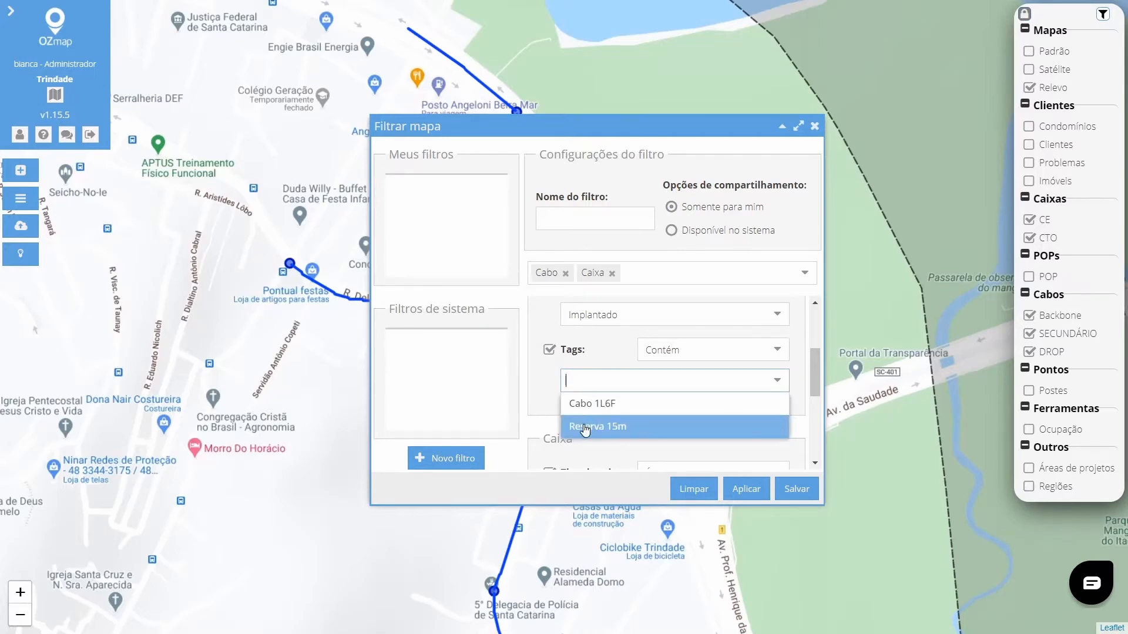
{"action": "left_click", "coordinate": [585, 428]}
{"action": "left_click", "coordinate": [746, 489]}
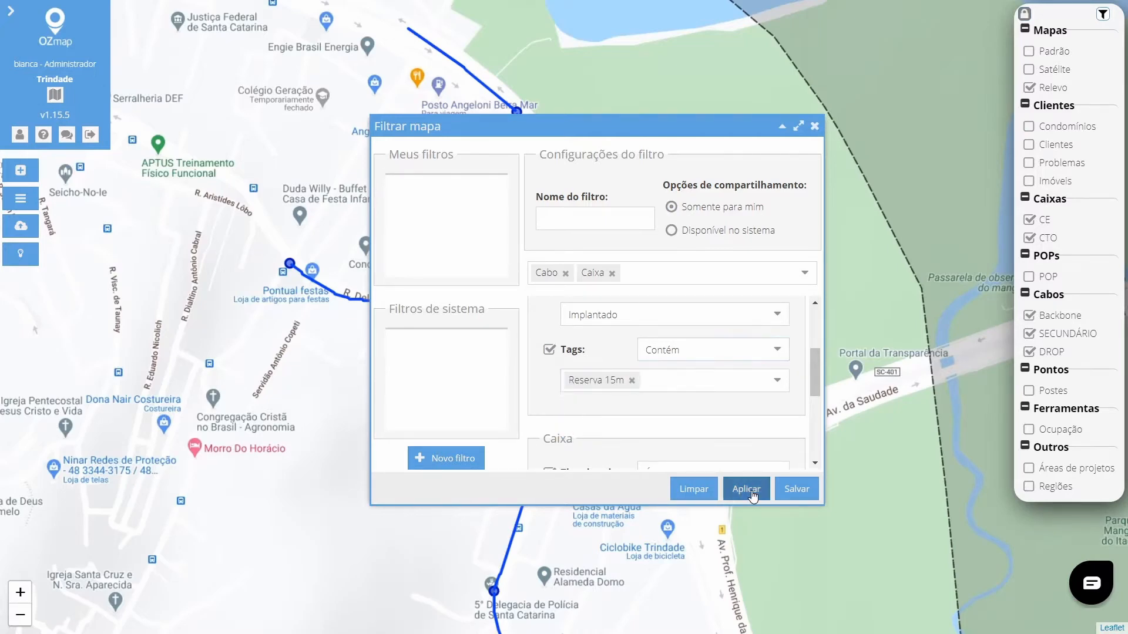
Move the dialog and pan the map to inspect the cables matching the tag filter.
{"action": "left_click_drag", "start_coordinate": [578, 126], "coordinate": [791, 270]}
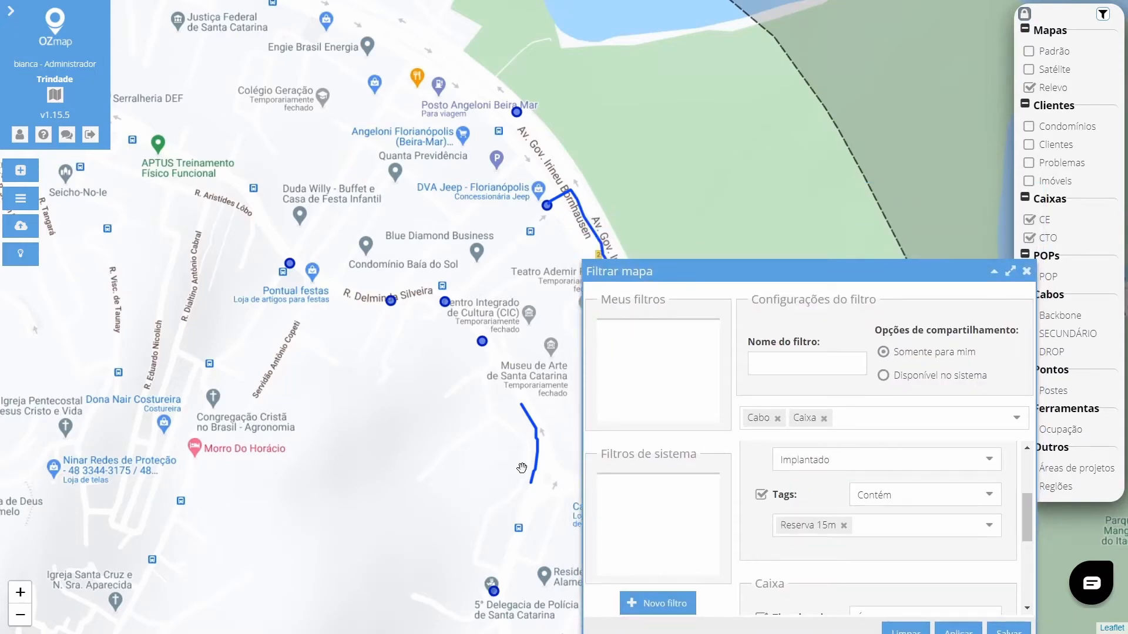
{"action": "left_click_drag", "start_coordinate": [531, 377], "coordinate": [339, 298]}
{"action": "left_click_drag", "start_coordinate": [910, 276], "coordinate": [650, 159]}
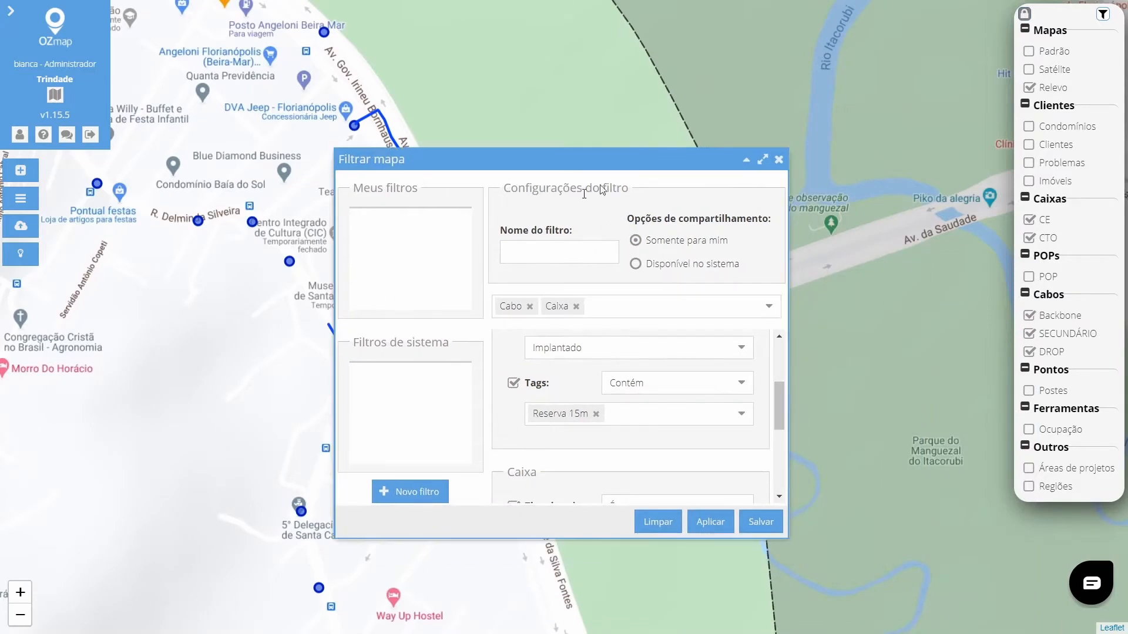
{"action": "scroll", "coordinate": [589, 400], "scroll_direction": "up", "scroll_amount": 3}
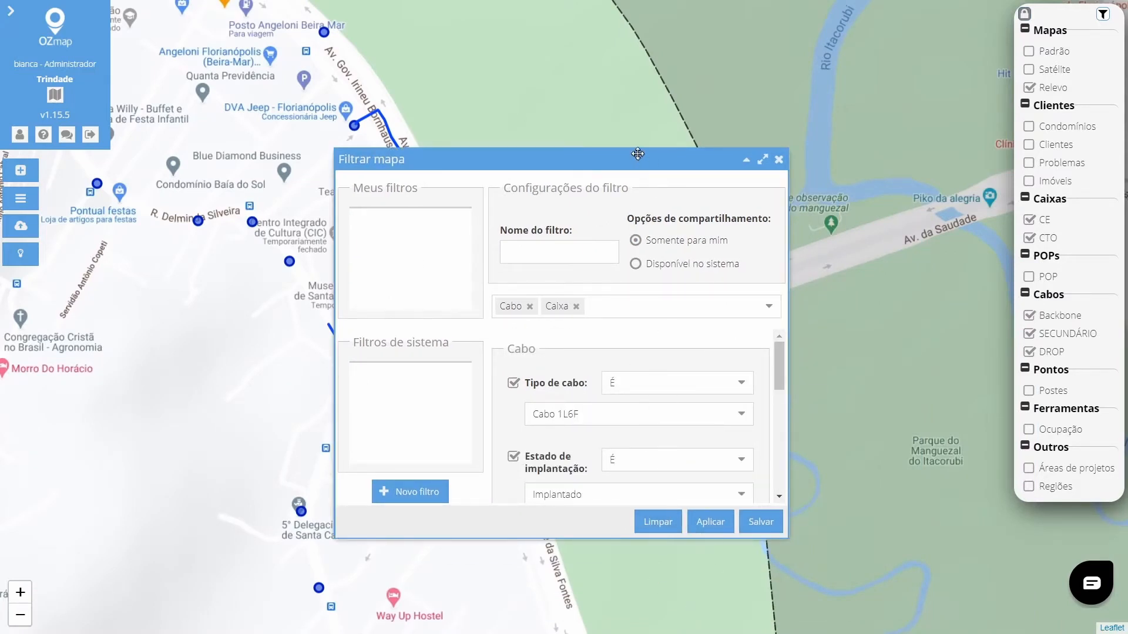
{"action": "left_click_drag", "start_coordinate": [618, 157], "coordinate": [765, 103]}
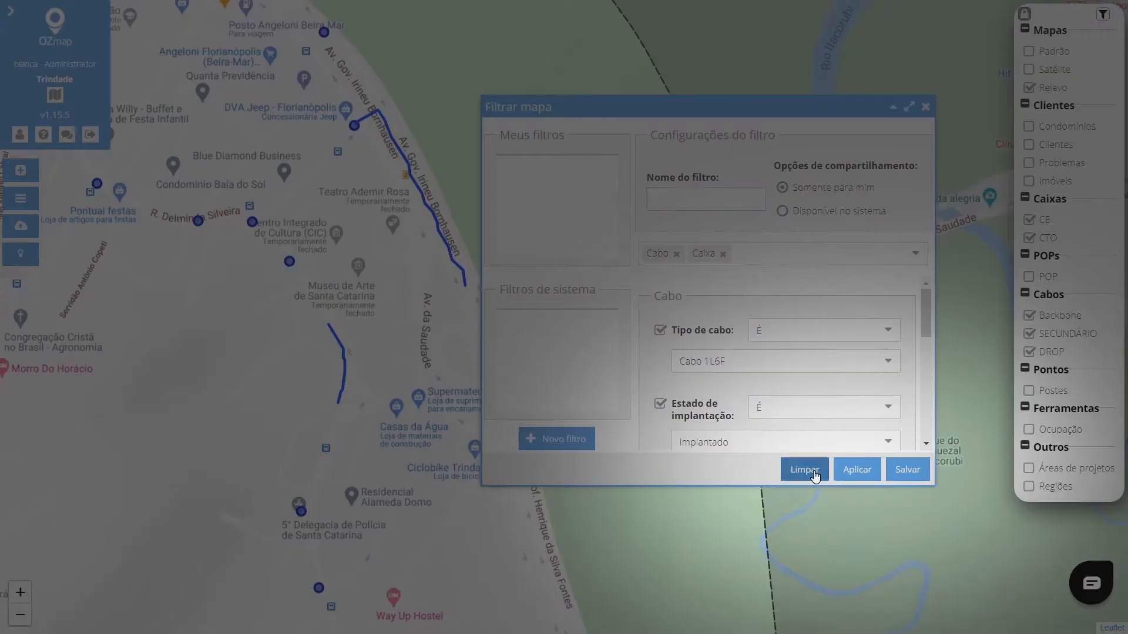
Clear the current filter and choose Cabo and Caixa as the object types to filter.
{"action": "left_click", "coordinate": [804, 469]}
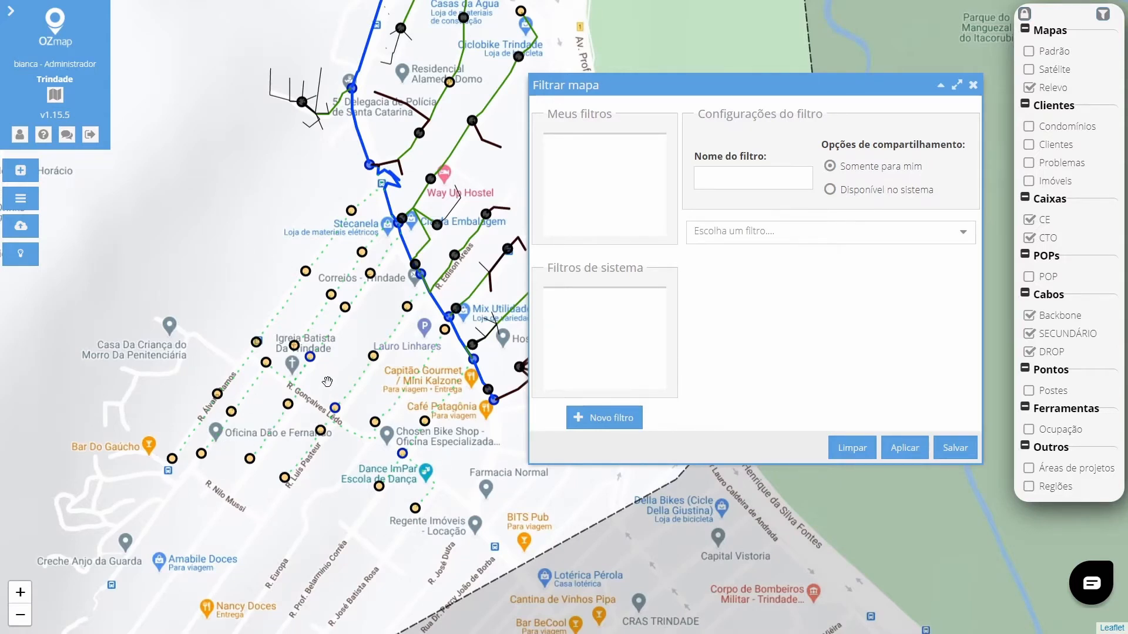
{"action": "left_click", "coordinate": [963, 235]}
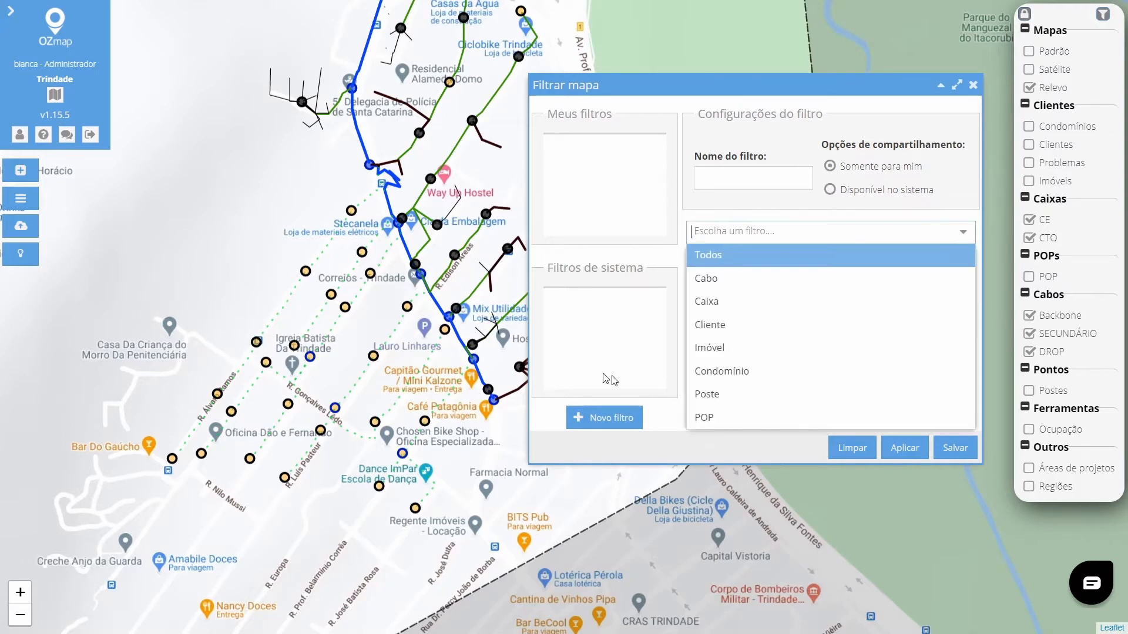
{"action": "left_click", "coordinate": [737, 282]}
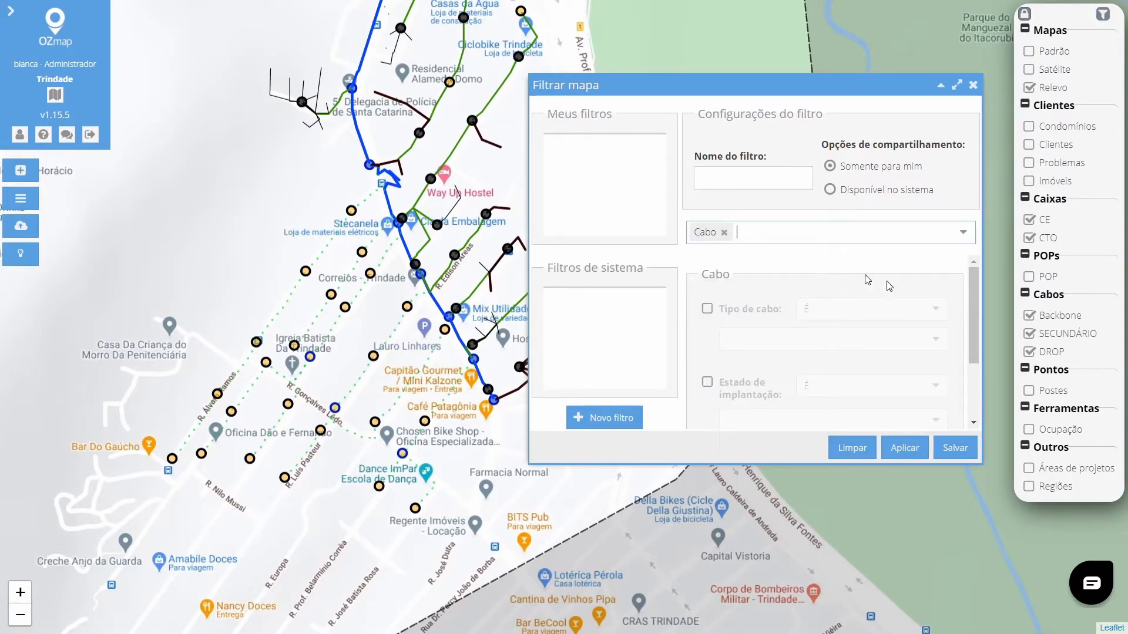
{"action": "left_click", "coordinate": [962, 232]}
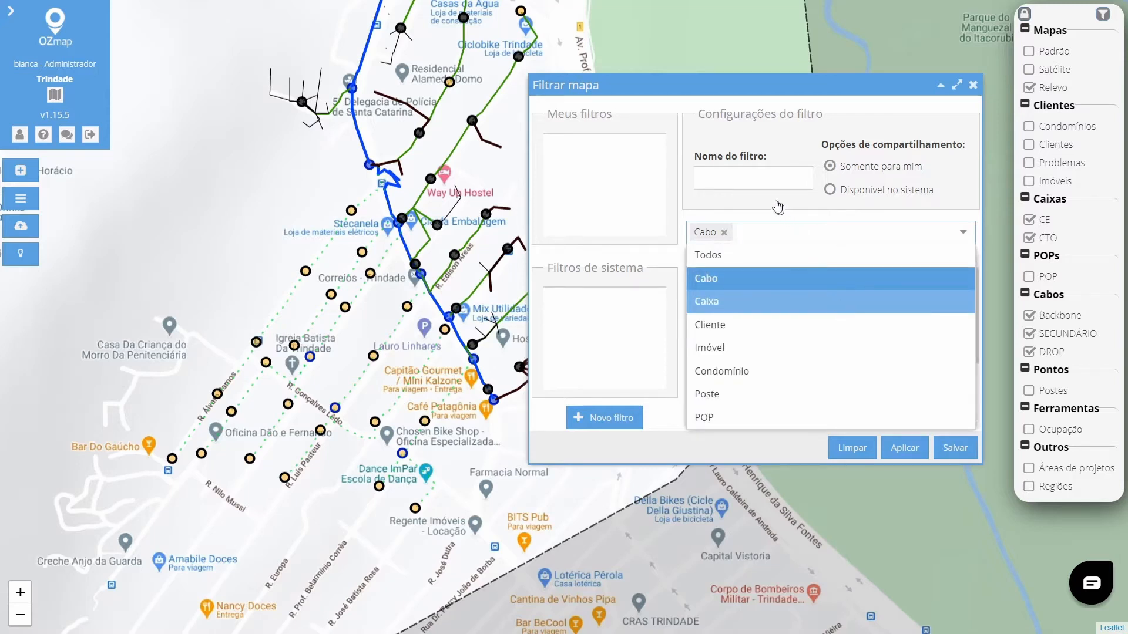
{"action": "key", "text": "Return"}
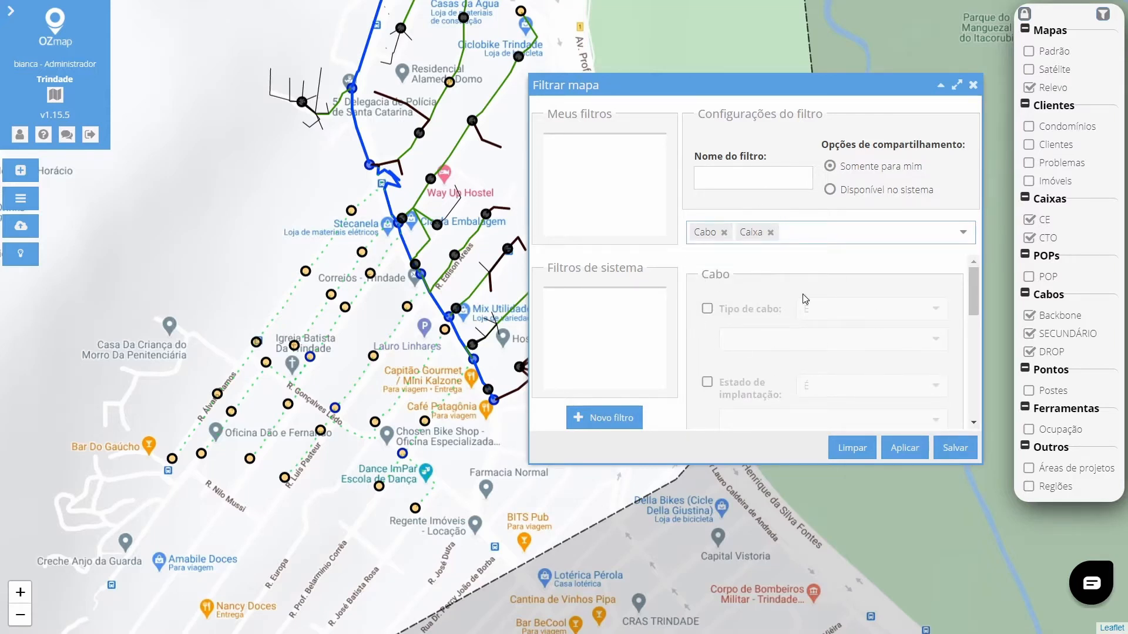
Enable the cable installation state criterion and set it to Não implantado.
{"action": "scroll", "coordinate": [783, 317], "scroll_direction": "down", "scroll_amount": 2}
{"action": "scroll", "coordinate": [783, 322], "scroll_direction": "up", "scroll_amount": 1}
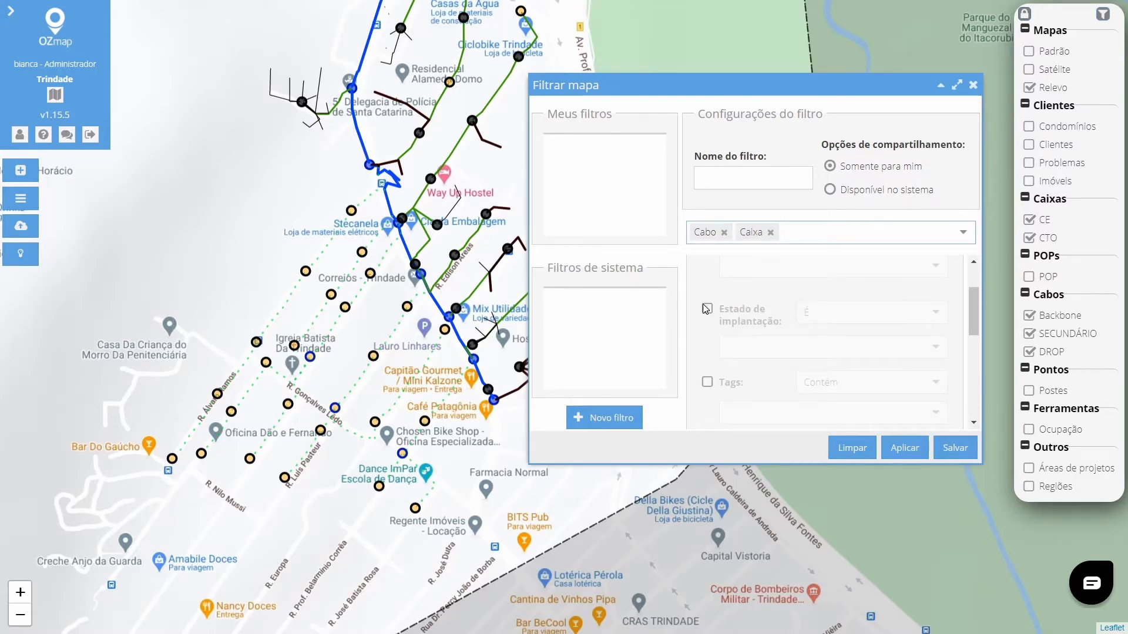
{"action": "left_click", "coordinate": [706, 309]}
{"action": "left_click", "coordinate": [930, 352]}
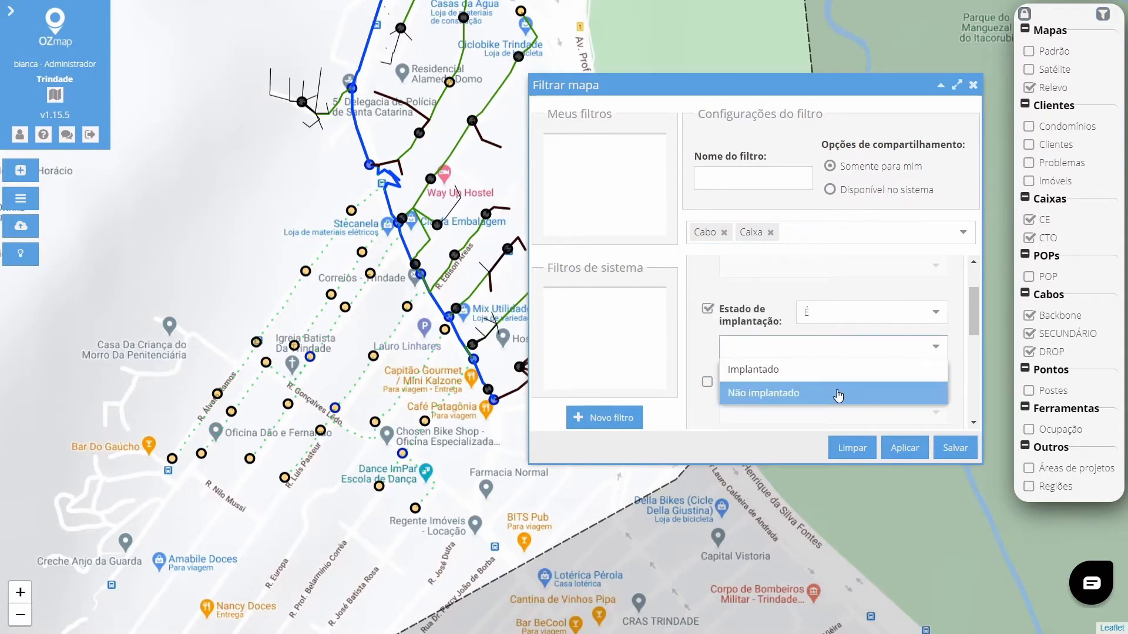
{"action": "left_click", "coordinate": [838, 394]}
Enable the box installation state criterion and set it to Não implantado.
{"action": "scroll", "coordinate": [750, 291], "scroll_direction": "down", "scroll_amount": 2}
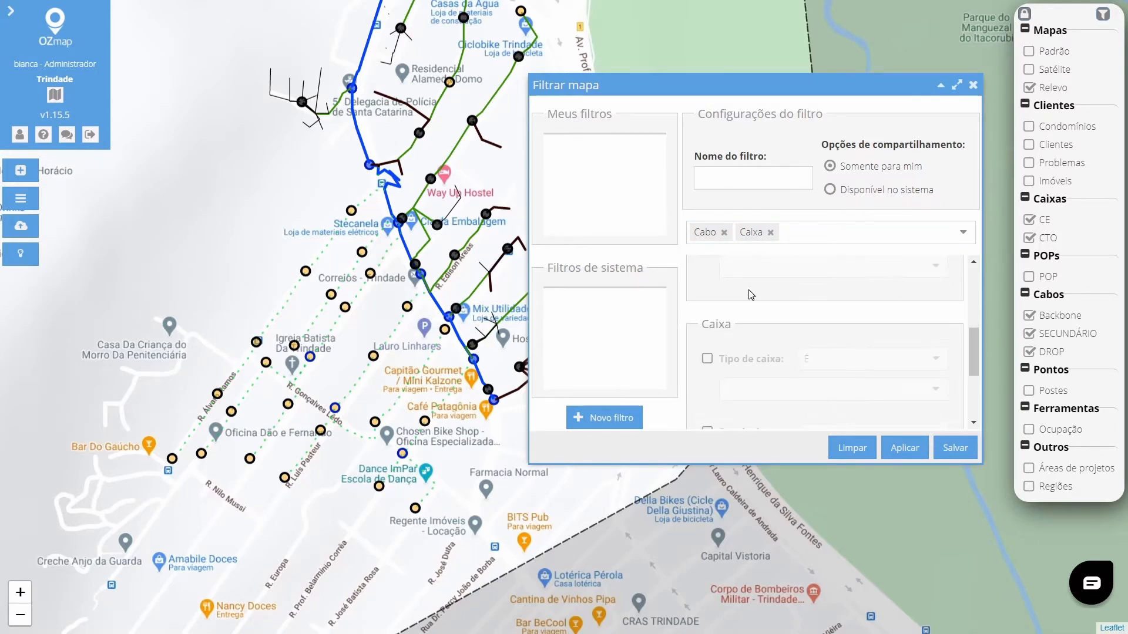
{"action": "scroll", "coordinate": [749, 306], "scroll_direction": "down", "scroll_amount": 2}
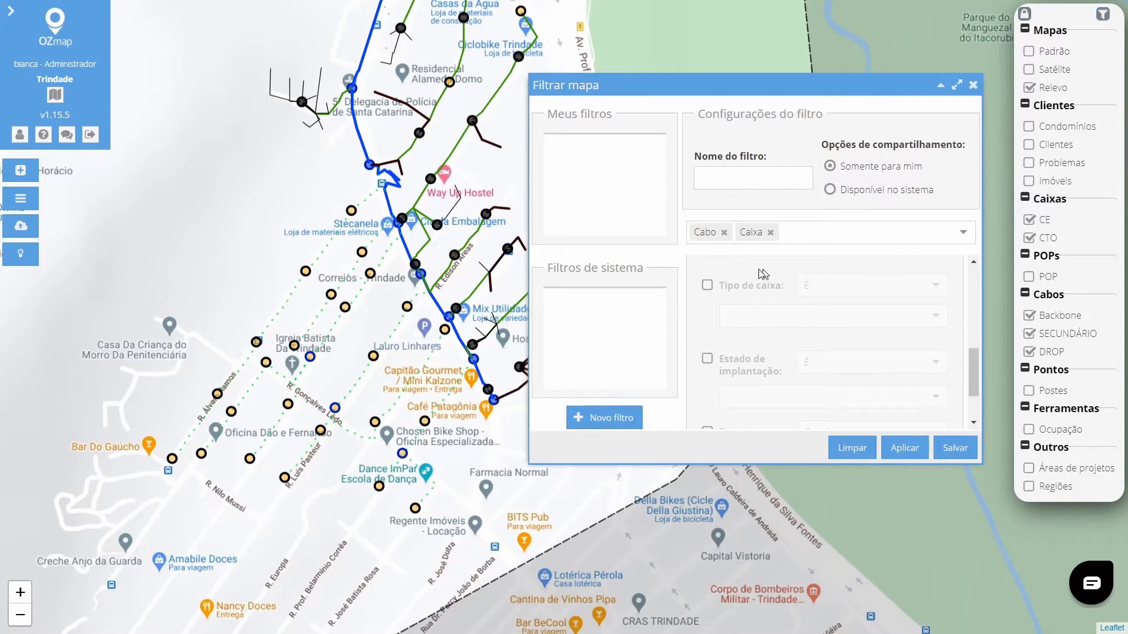
{"action": "scroll", "coordinate": [752, 314], "scroll_direction": "down", "scroll_amount": 2}
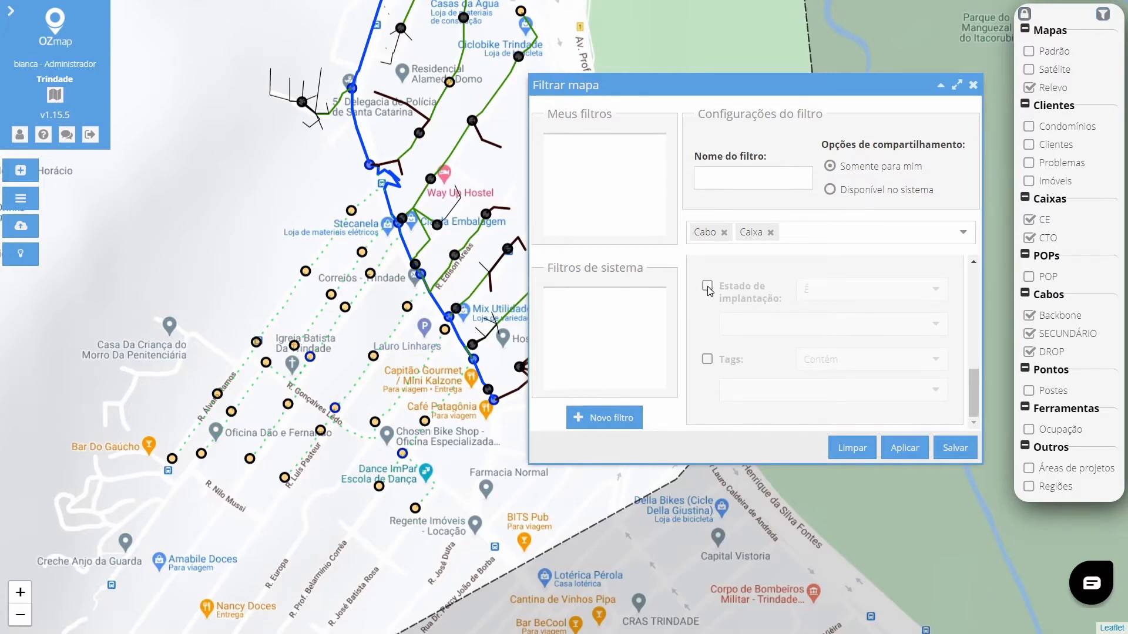
{"action": "left_click", "coordinate": [707, 287]}
{"action": "left_click", "coordinate": [934, 332]}
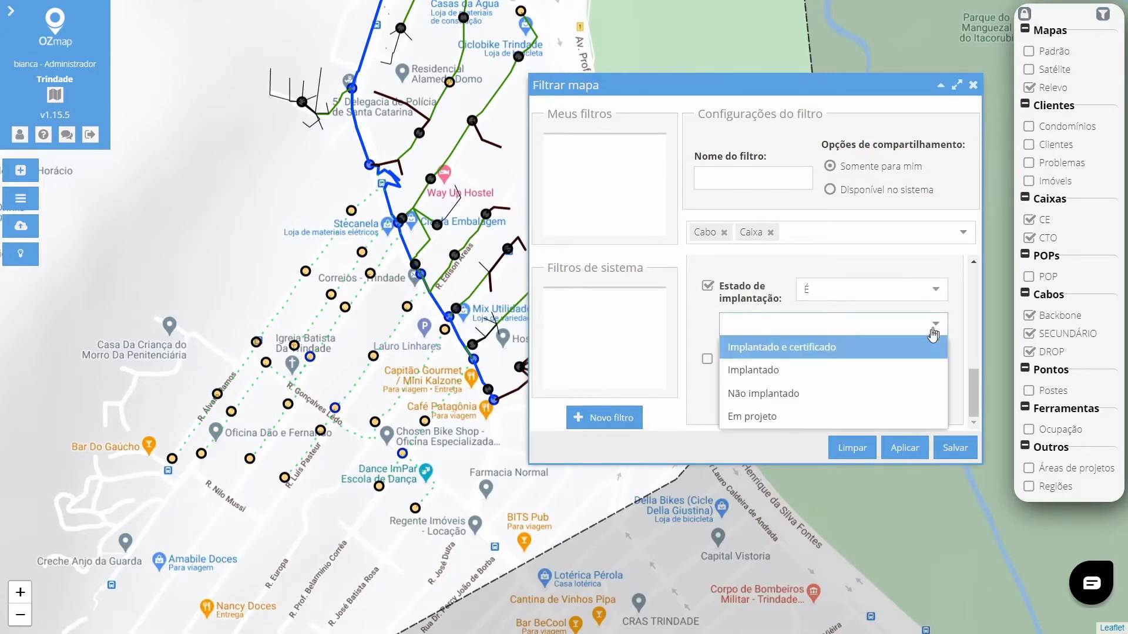
{"action": "left_click", "coordinate": [822, 394]}
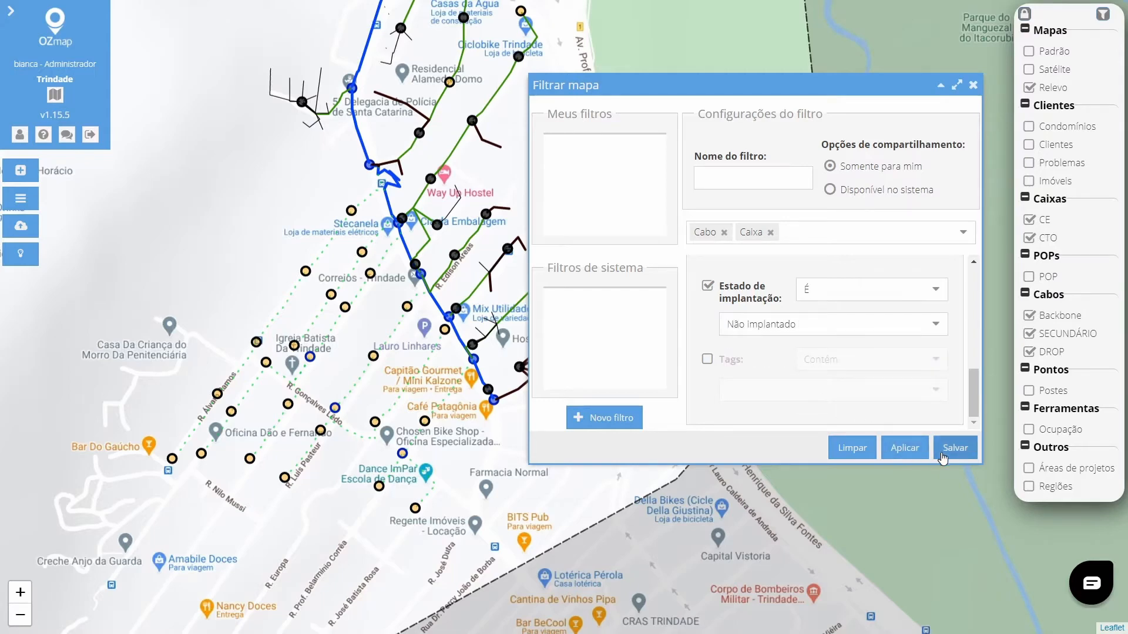
Apply the filter and inspect the map showing the matching cables and boxes.
{"action": "left_click", "coordinate": [902, 451]}
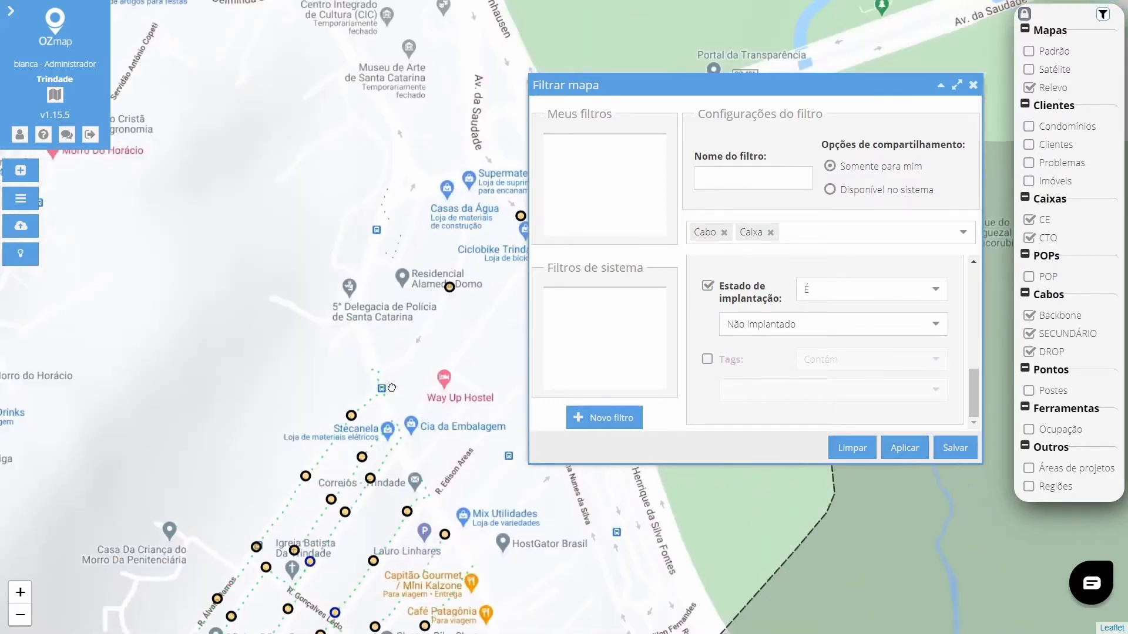
{"action": "left_click_drag", "start_coordinate": [392, 388], "coordinate": [367, 479]}
{"action": "left_click_drag", "start_coordinate": [391, 363], "coordinate": [357, 92]}
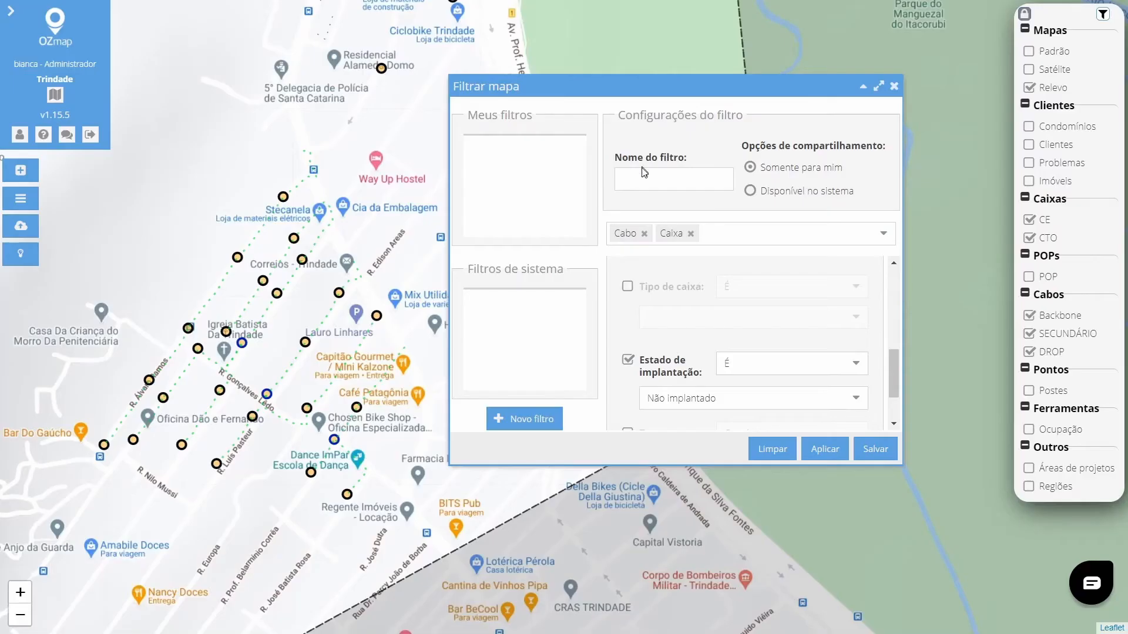
Name the filter Rede não Implantada and save it to My filters.
{"action": "left_click", "coordinate": [643, 179]}
{"action": "type", "text": "Rede não implantada"}
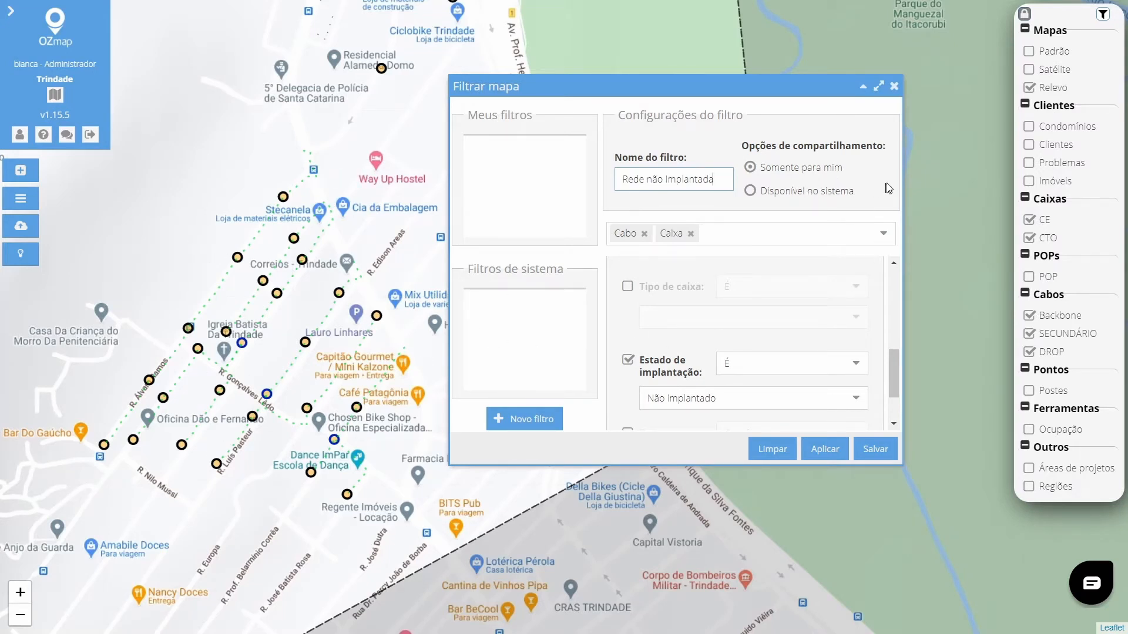
{"action": "left_click", "coordinate": [828, 139]}
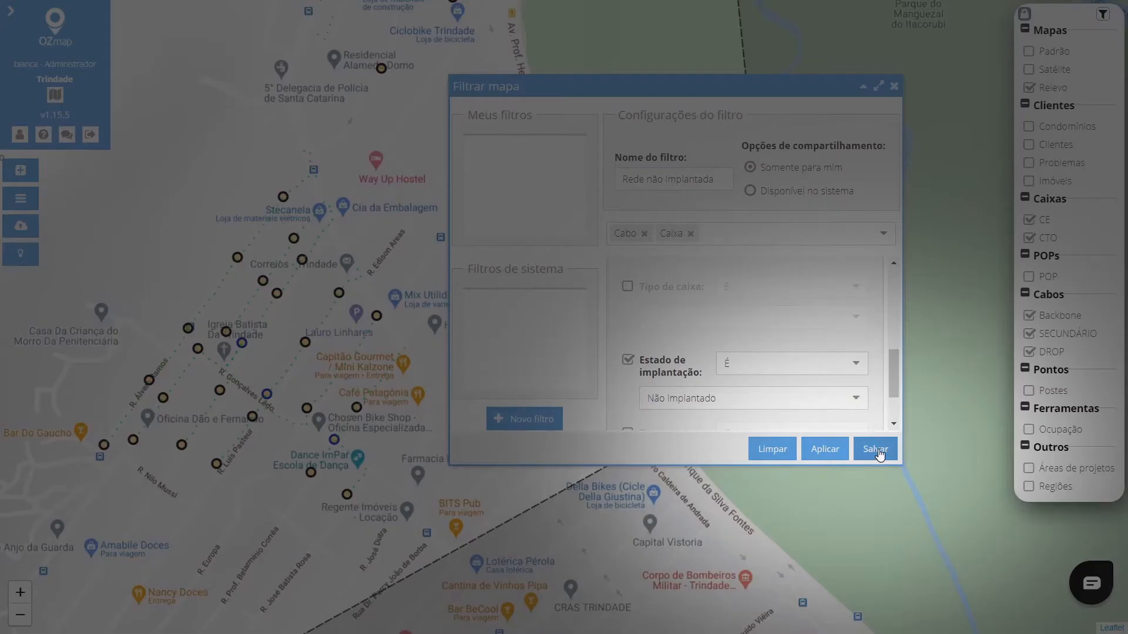
{"action": "left_click", "coordinate": [875, 448]}
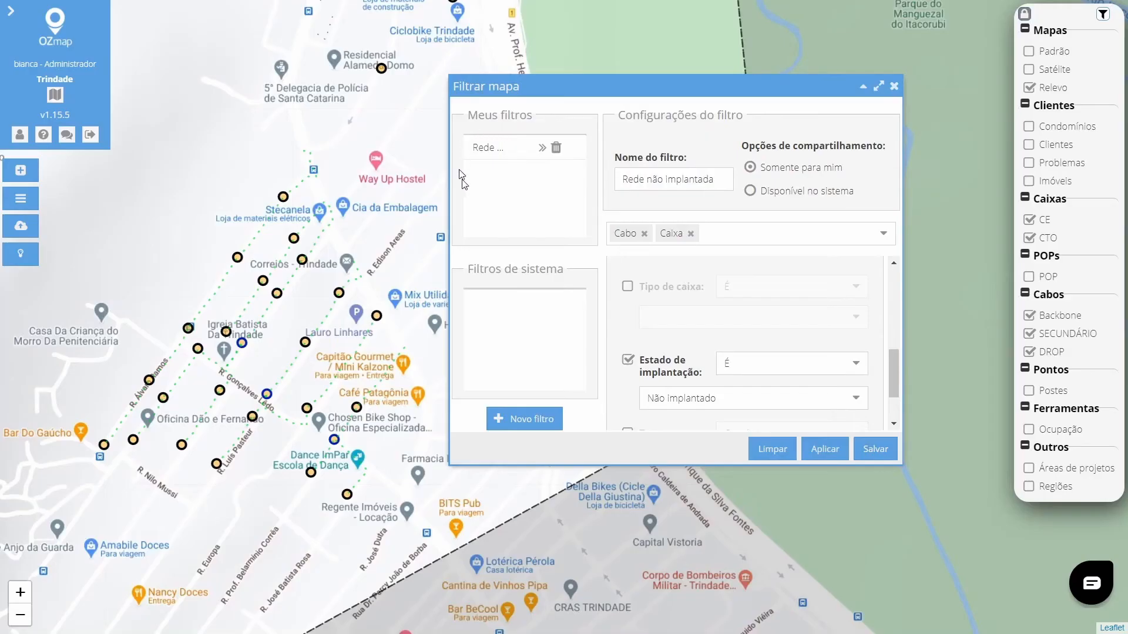
Clear the filter and close the filter dialog.
{"action": "left_click", "coordinate": [775, 451]}
{"action": "left_click", "coordinate": [894, 87]}
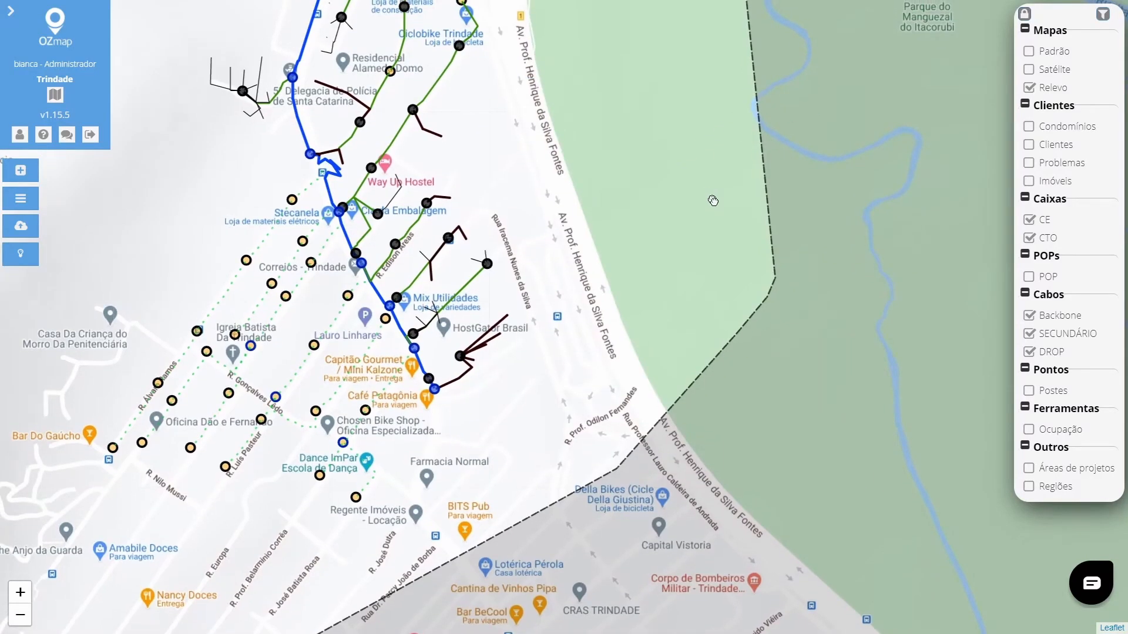
{"action": "left_click_drag", "start_coordinate": [712, 196], "coordinate": [751, 226]}
Reopen the filter dialog and load the saved Rede não Implantada filter.
{"action": "left_click", "coordinate": [1103, 14]}
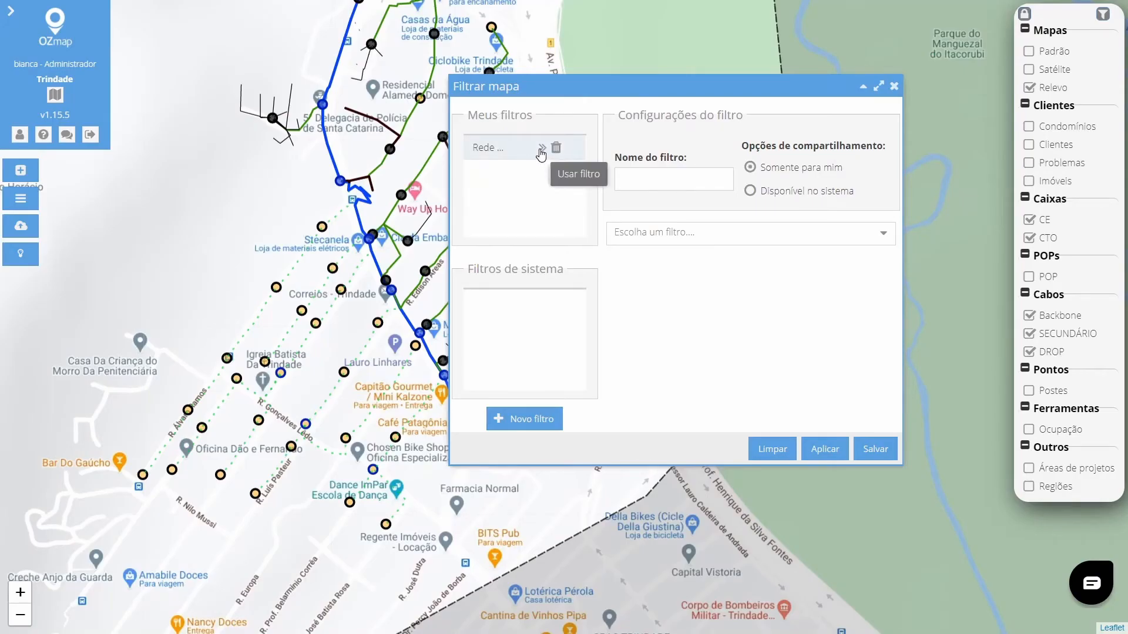
{"action": "left_click", "coordinate": [541, 150]}
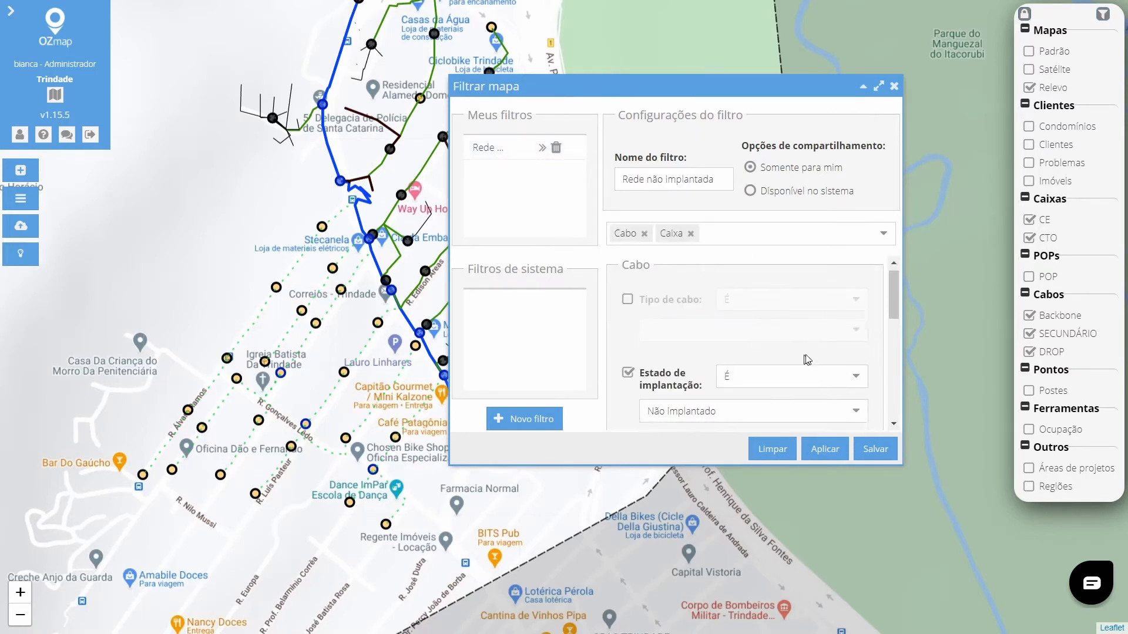
{"action": "scroll", "coordinate": [807, 359], "scroll_direction": "down", "scroll_amount": 3}
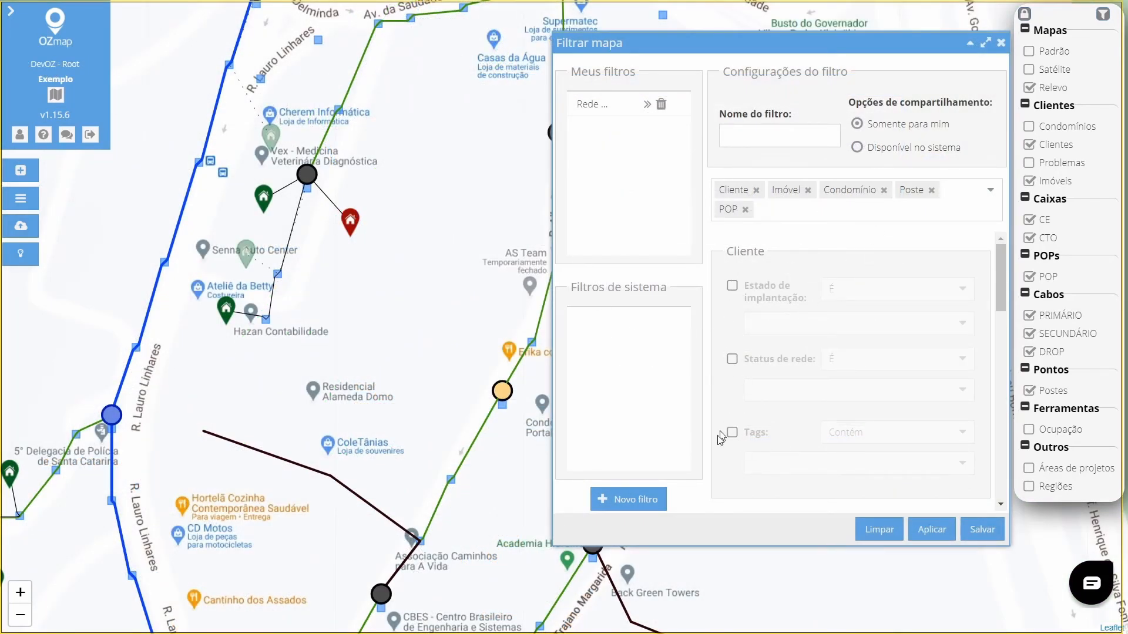
Enable the client installation state criterion, set it to Não implantado, and apply the filter.
{"action": "left_click", "coordinate": [731, 286]}
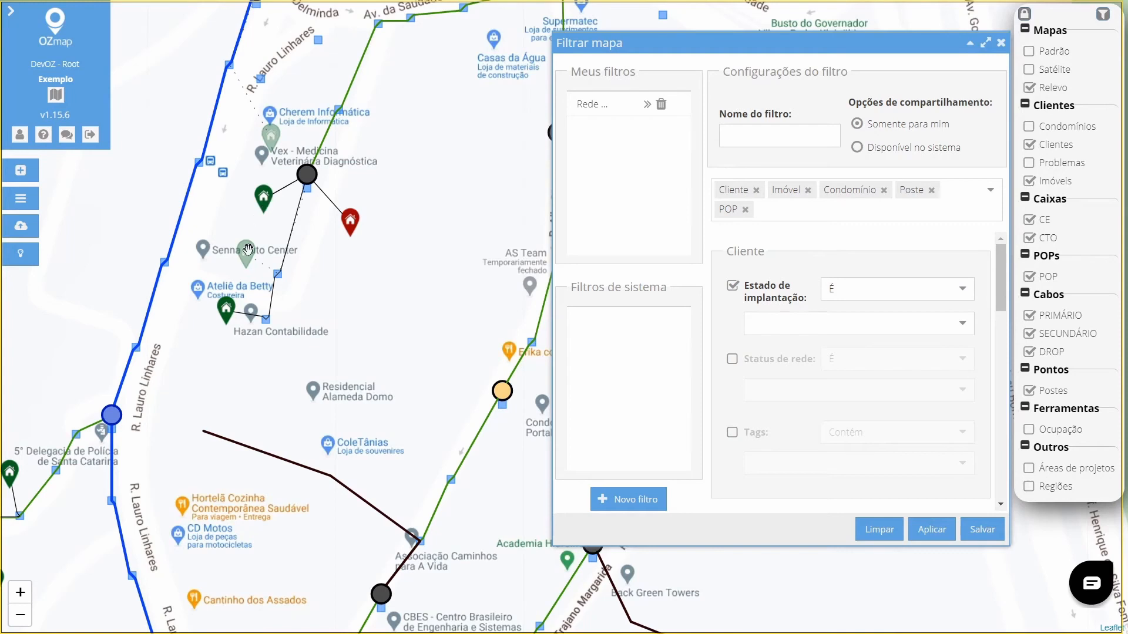
{"action": "left_click", "coordinate": [968, 326]}
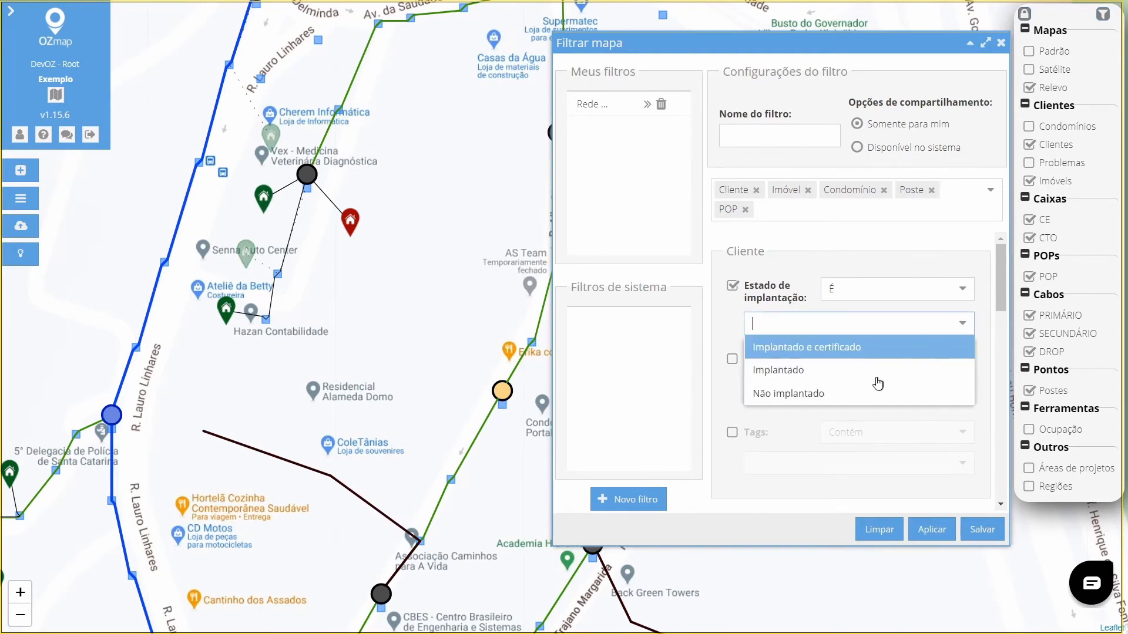
{"action": "left_click", "coordinate": [860, 398]}
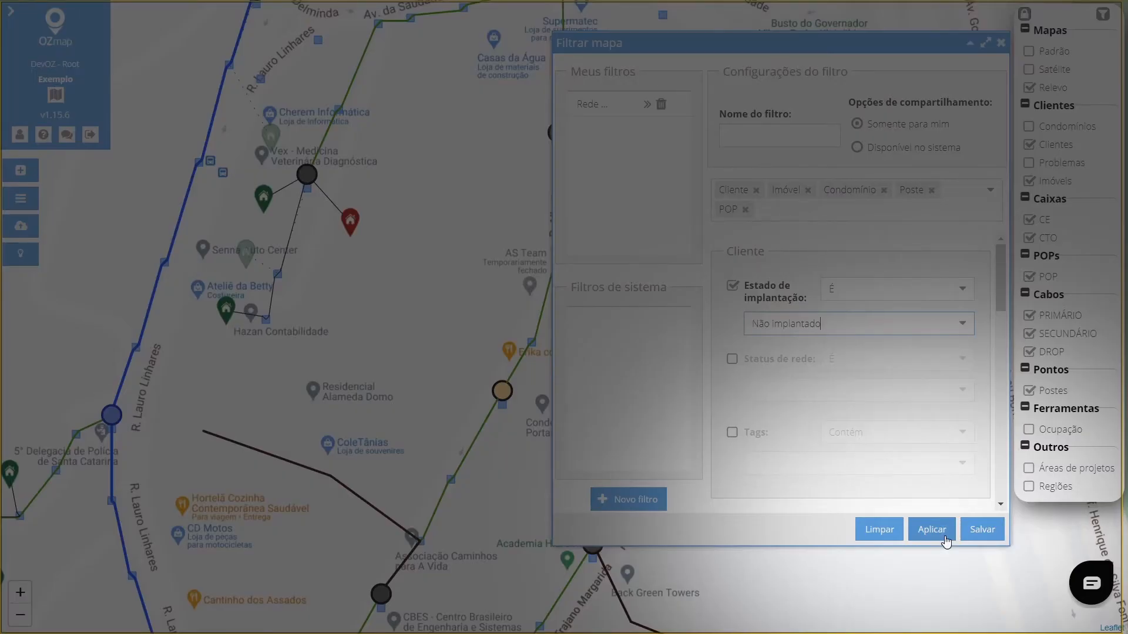
{"action": "left_click", "coordinate": [932, 530]}
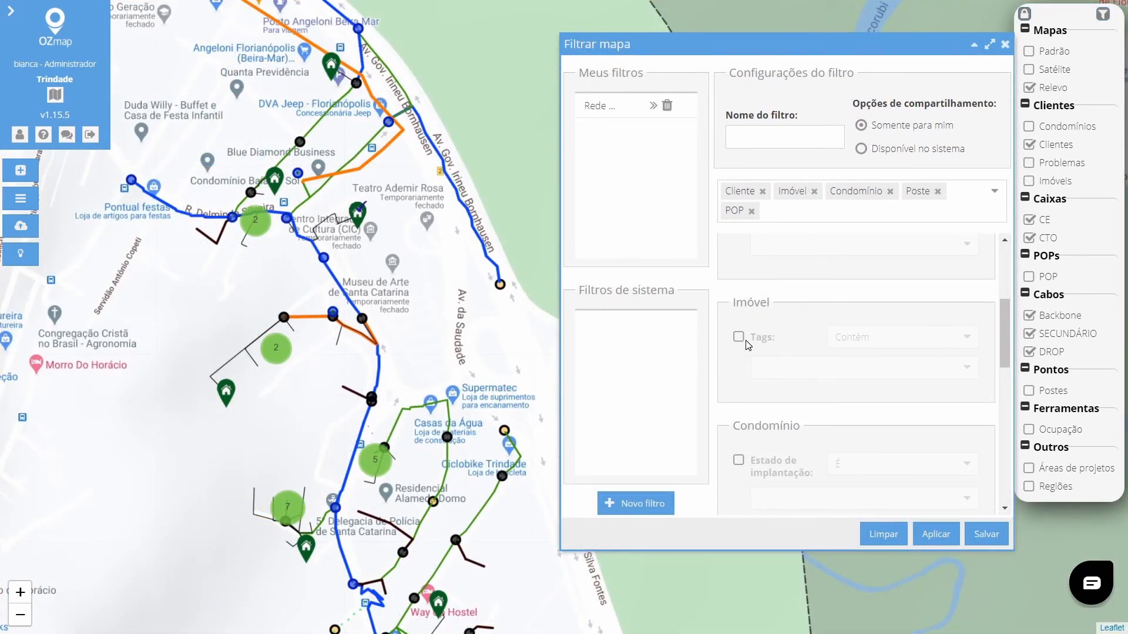
Enable the post type criterion and open its list of post types.
{"action": "scroll", "coordinate": [769, 353], "scroll_direction": "down", "scroll_amount": 3}
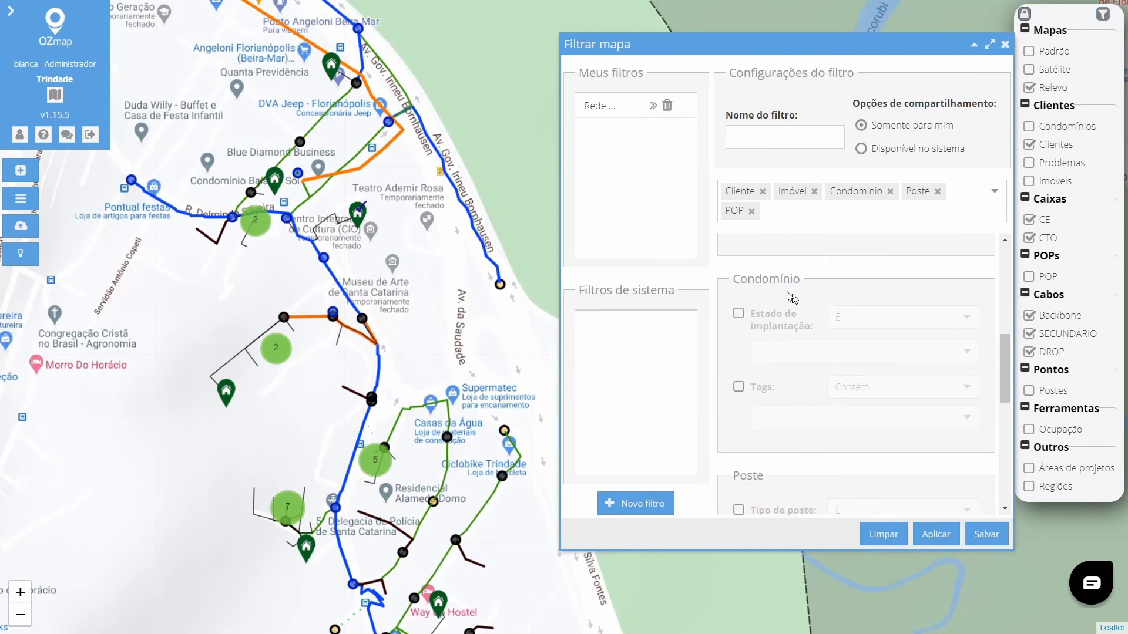
{"action": "scroll", "coordinate": [773, 414], "scroll_direction": "down", "scroll_amount": 1}
{"action": "scroll", "coordinate": [777, 418], "scroll_direction": "down", "scroll_amount": 3}
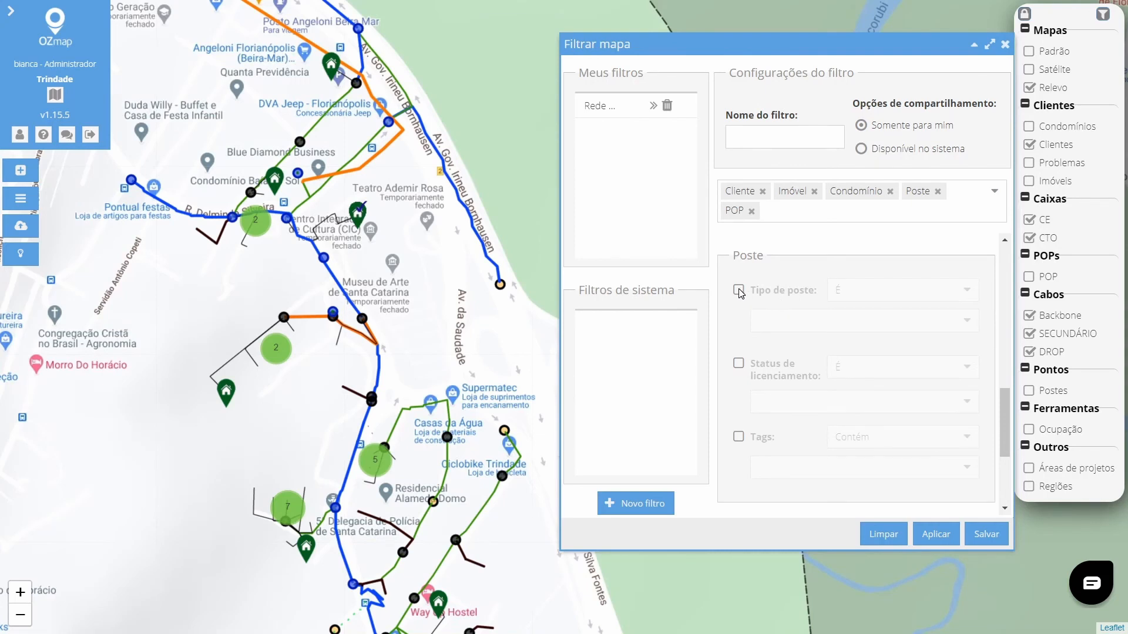
{"action": "left_click", "coordinate": [738, 289]}
{"action": "left_click", "coordinate": [770, 320]}
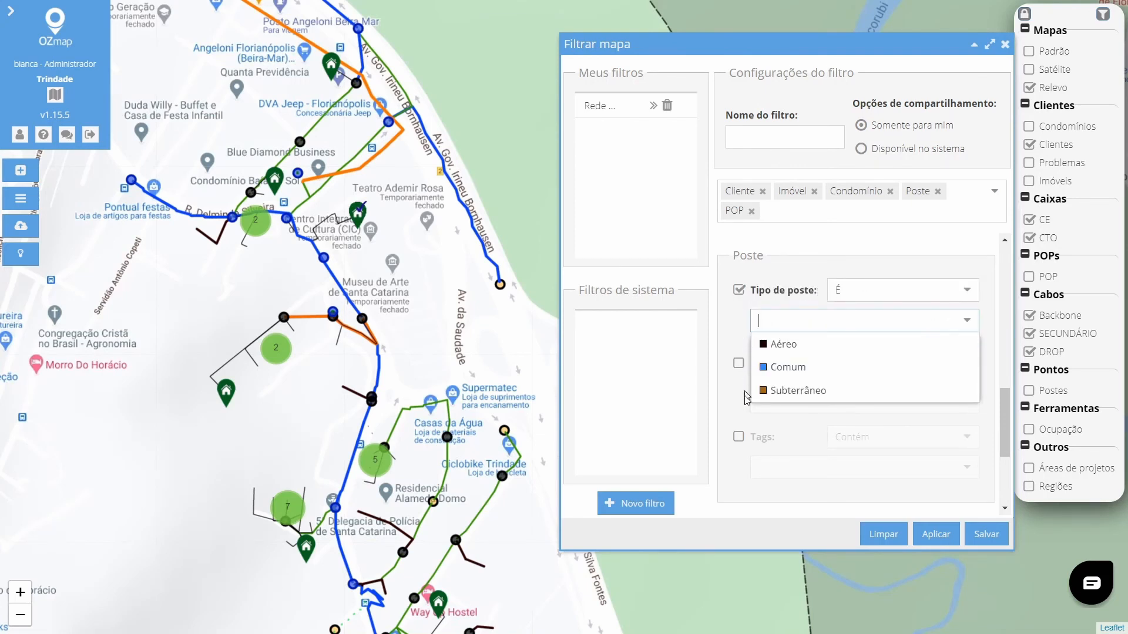
{"action": "left_click", "coordinate": [746, 412]}
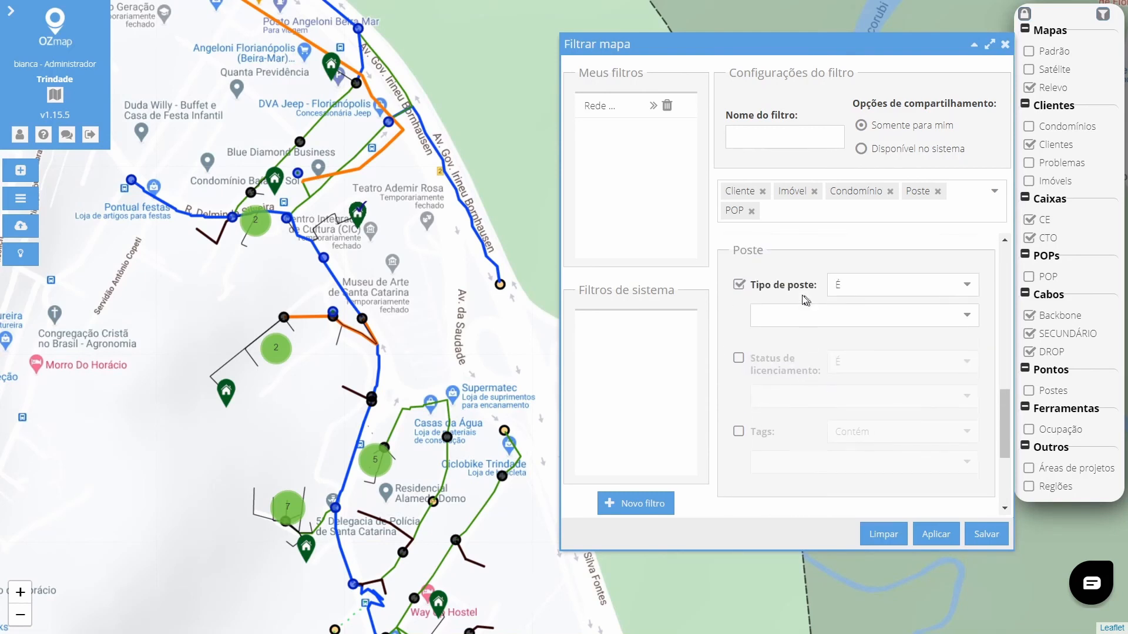
Enable the post licensing status criterion, view its options, and browse down to the POP criteria.
{"action": "left_click", "coordinate": [741, 367]}
{"action": "left_click", "coordinate": [966, 397]}
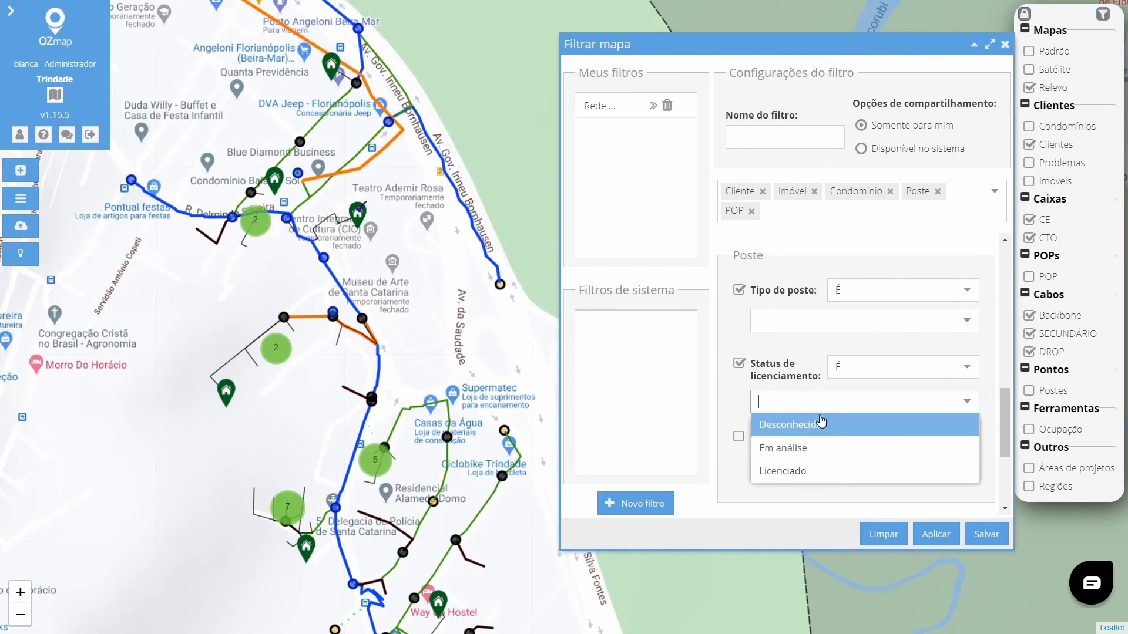
{"action": "left_click", "coordinate": [738, 350]}
{"action": "scroll", "coordinate": [738, 363], "scroll_direction": "down", "scroll_amount": 1}
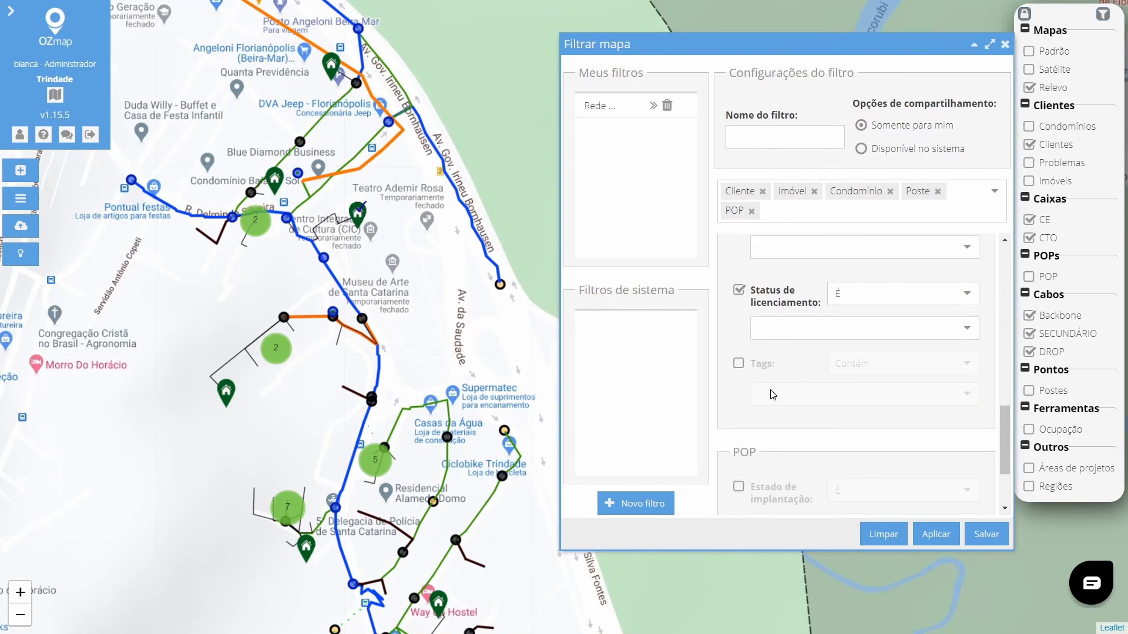
{"action": "scroll", "coordinate": [775, 405], "scroll_direction": "down", "scroll_amount": 2}
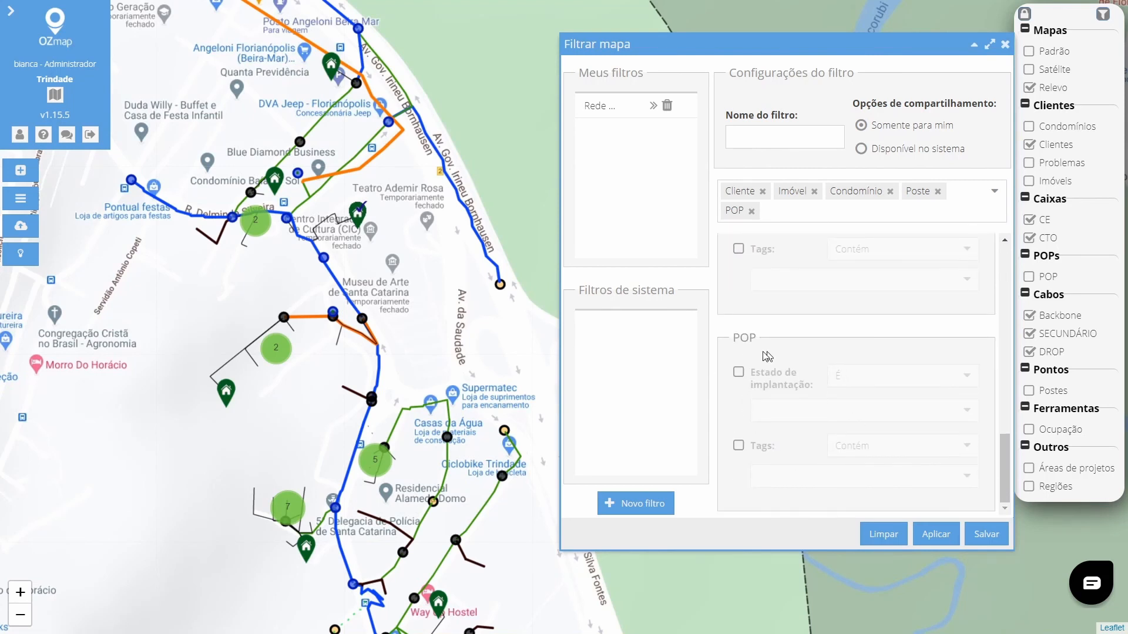